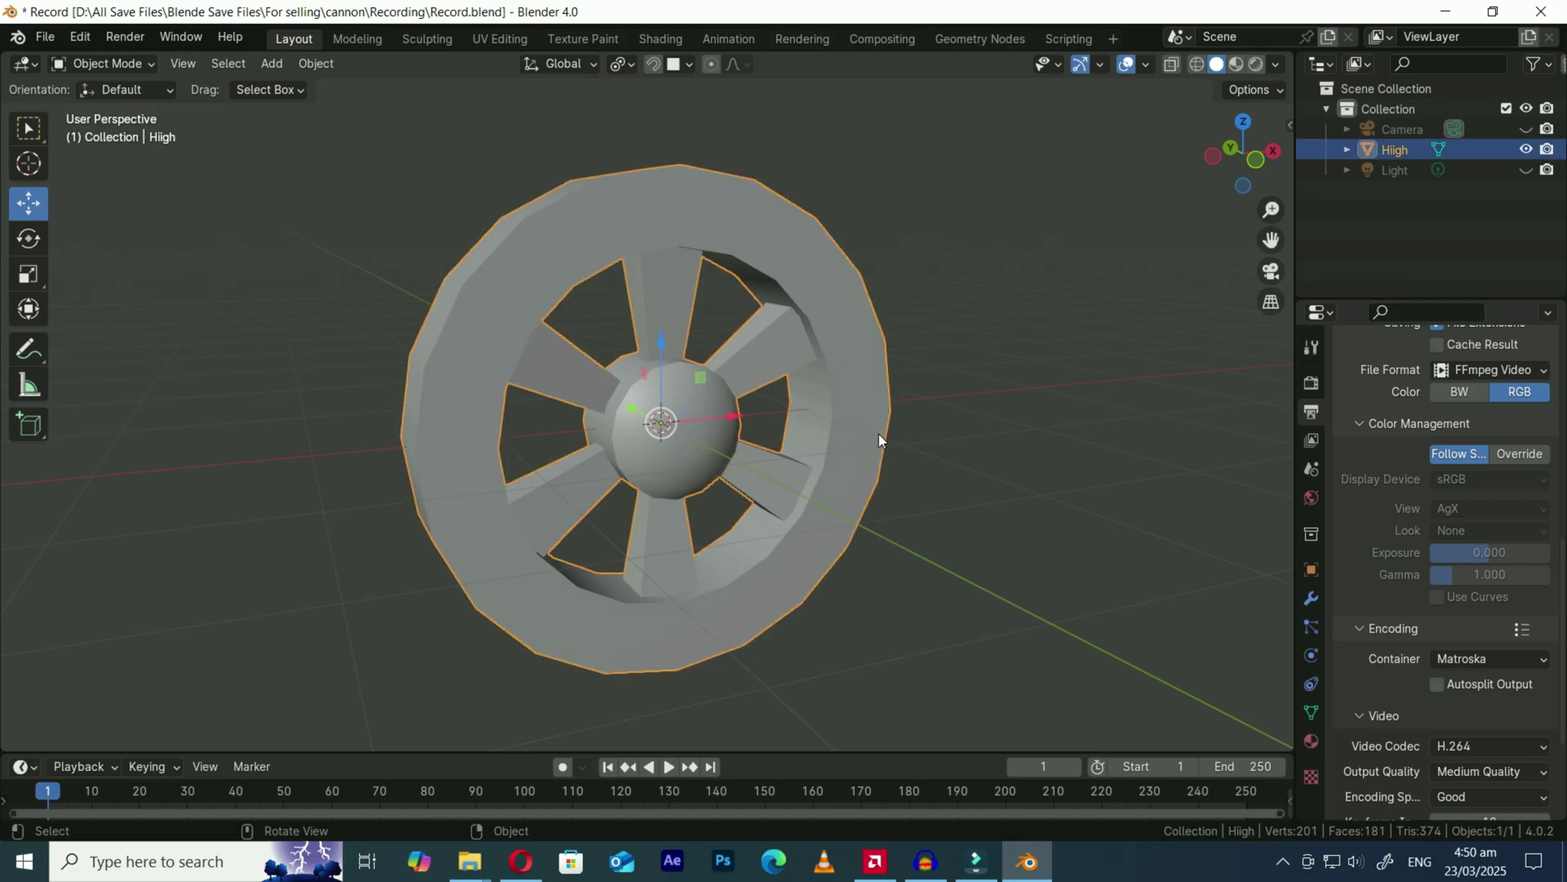
In Edit Mode face select, select the outer rim and test-move it to confirm it is separate
key(Tab)
click(214, 63)
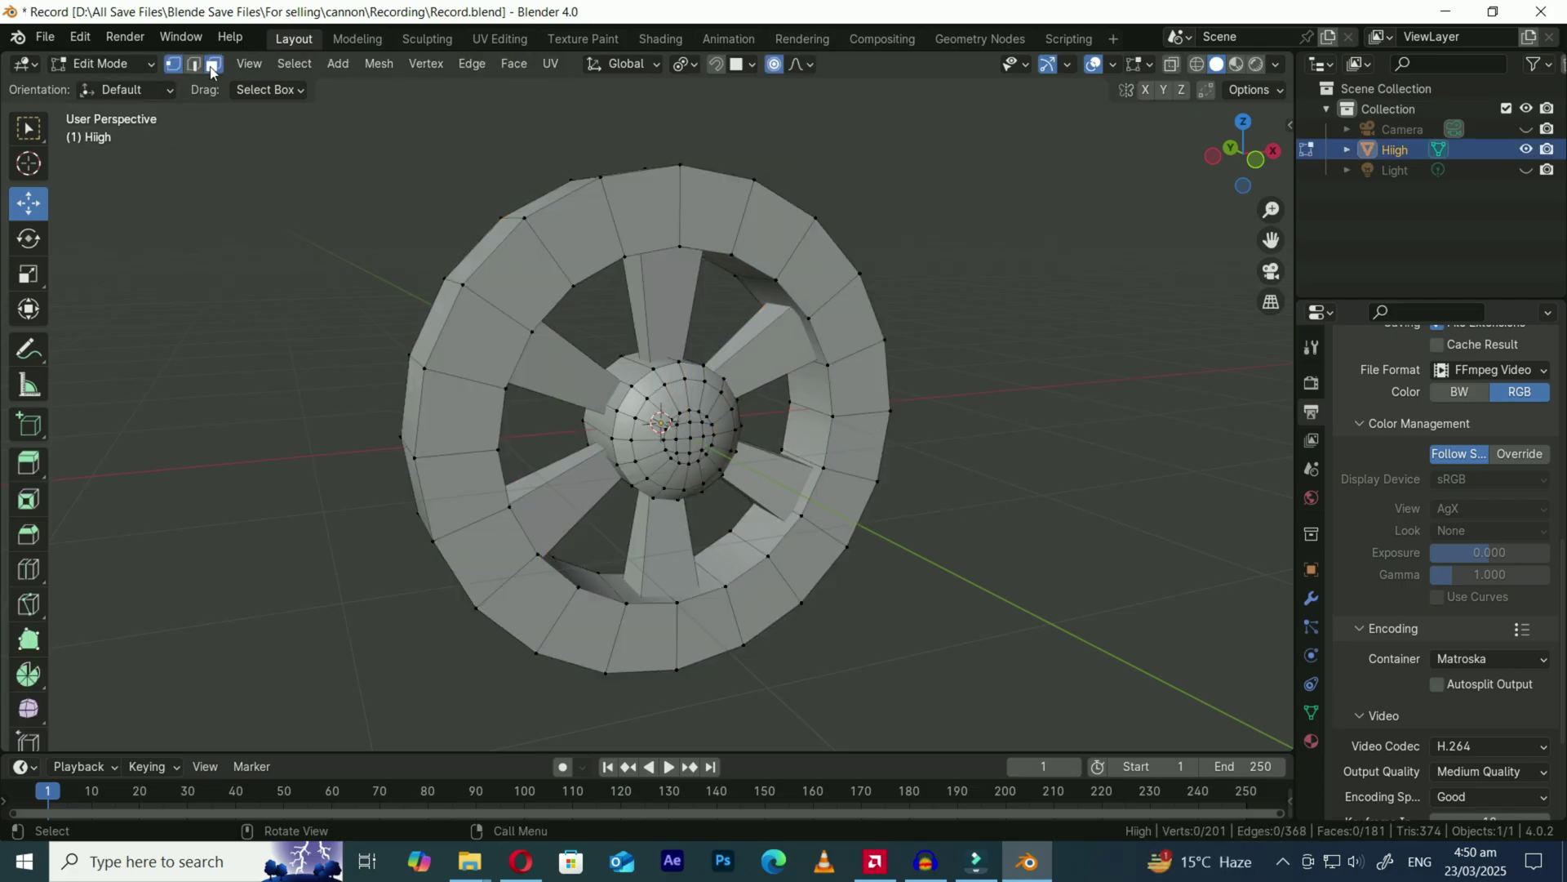
key(l)
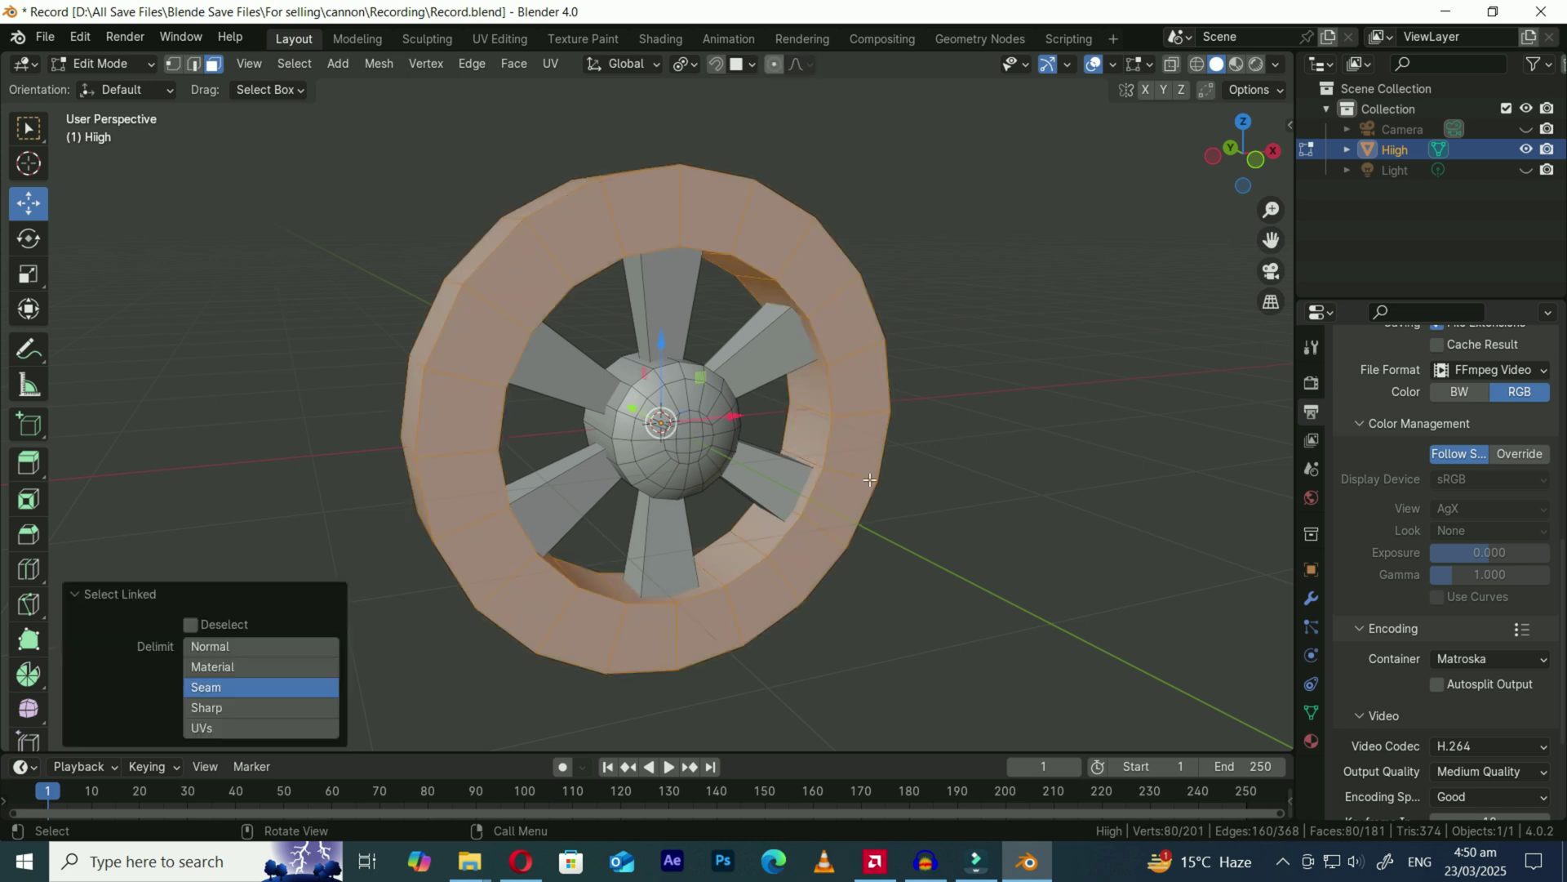
key(g)
right_click(1185, 464)
Select the central hub sphere and test-move it to confirm it is a separate part too
click(708, 442)
key(l)
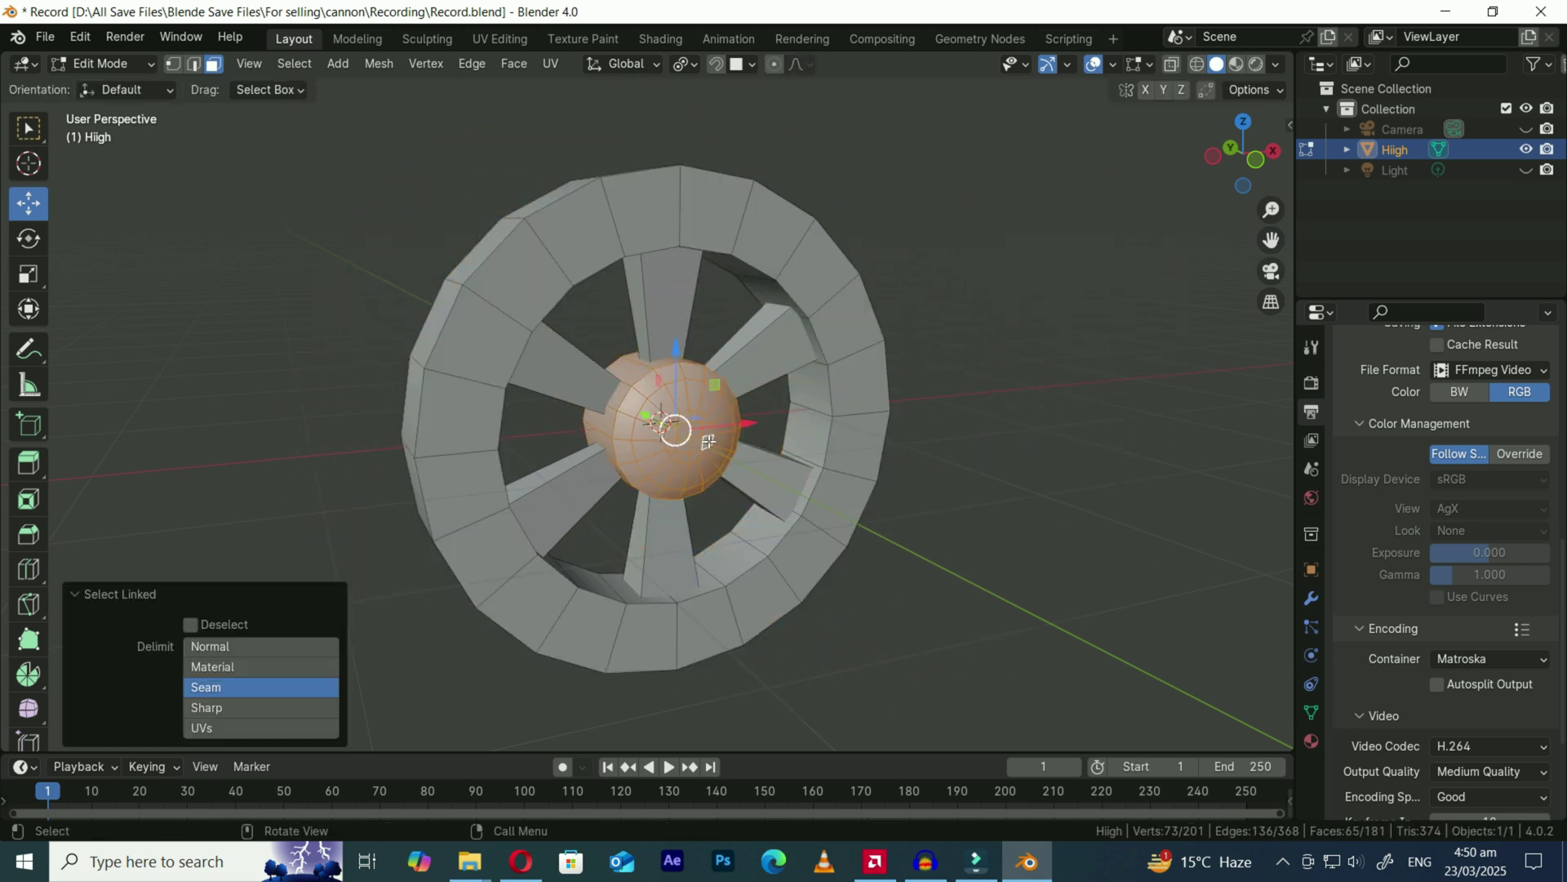
key(g)
right_click(871, 511)
click(102, 64)
Return to Object Mode, save Record.blend, and switch to the Sculpting workspace centred on the wheel
click(86, 63)
key(ctrl+s)
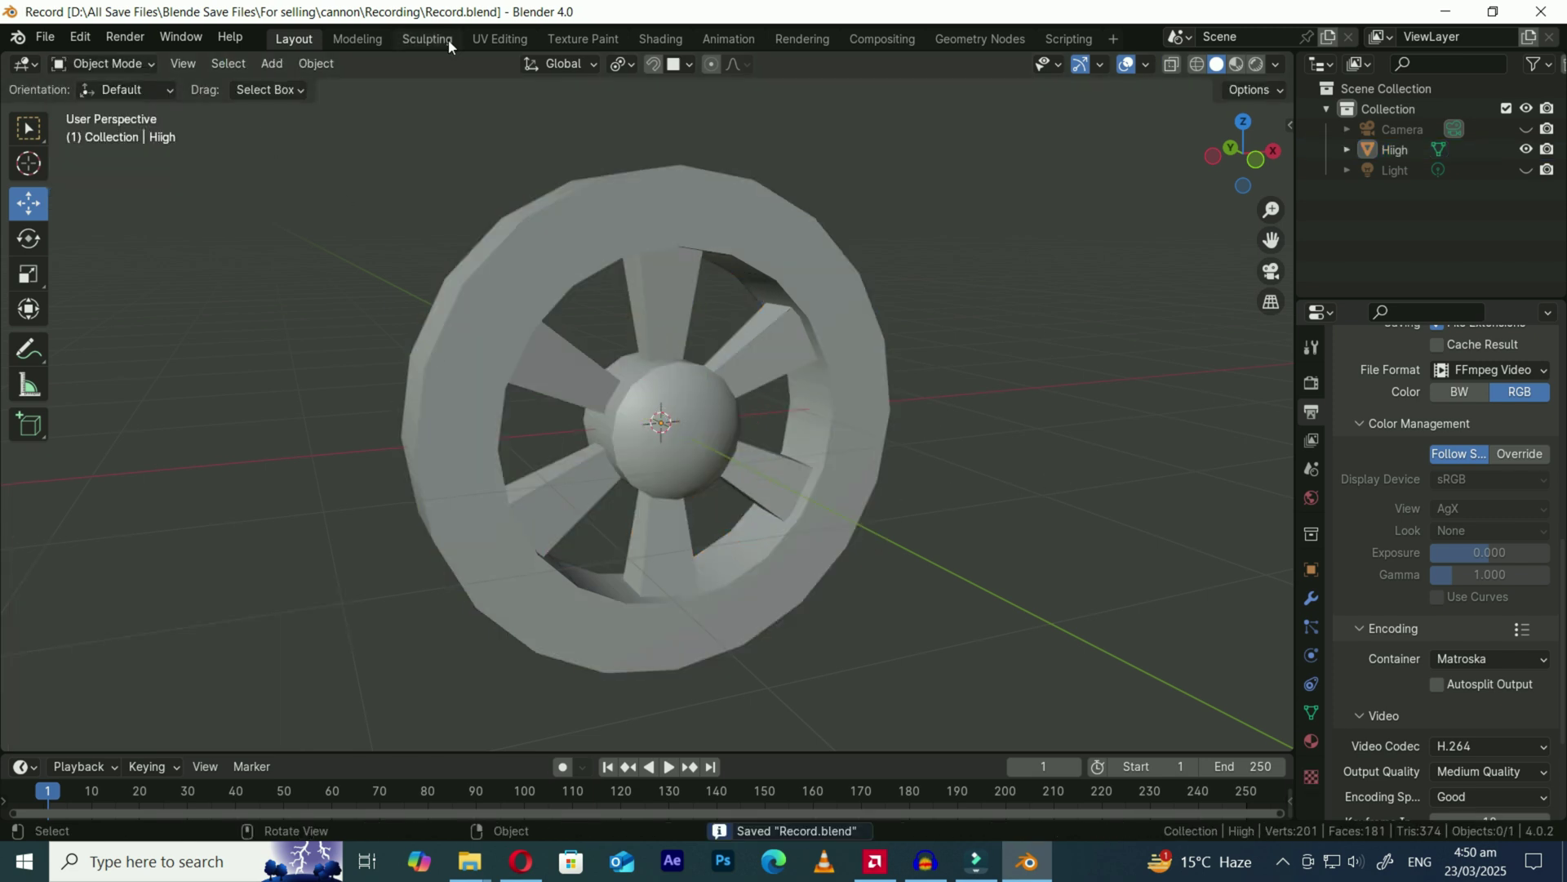
click(448, 39)
scroll(734, 562, down, 3)
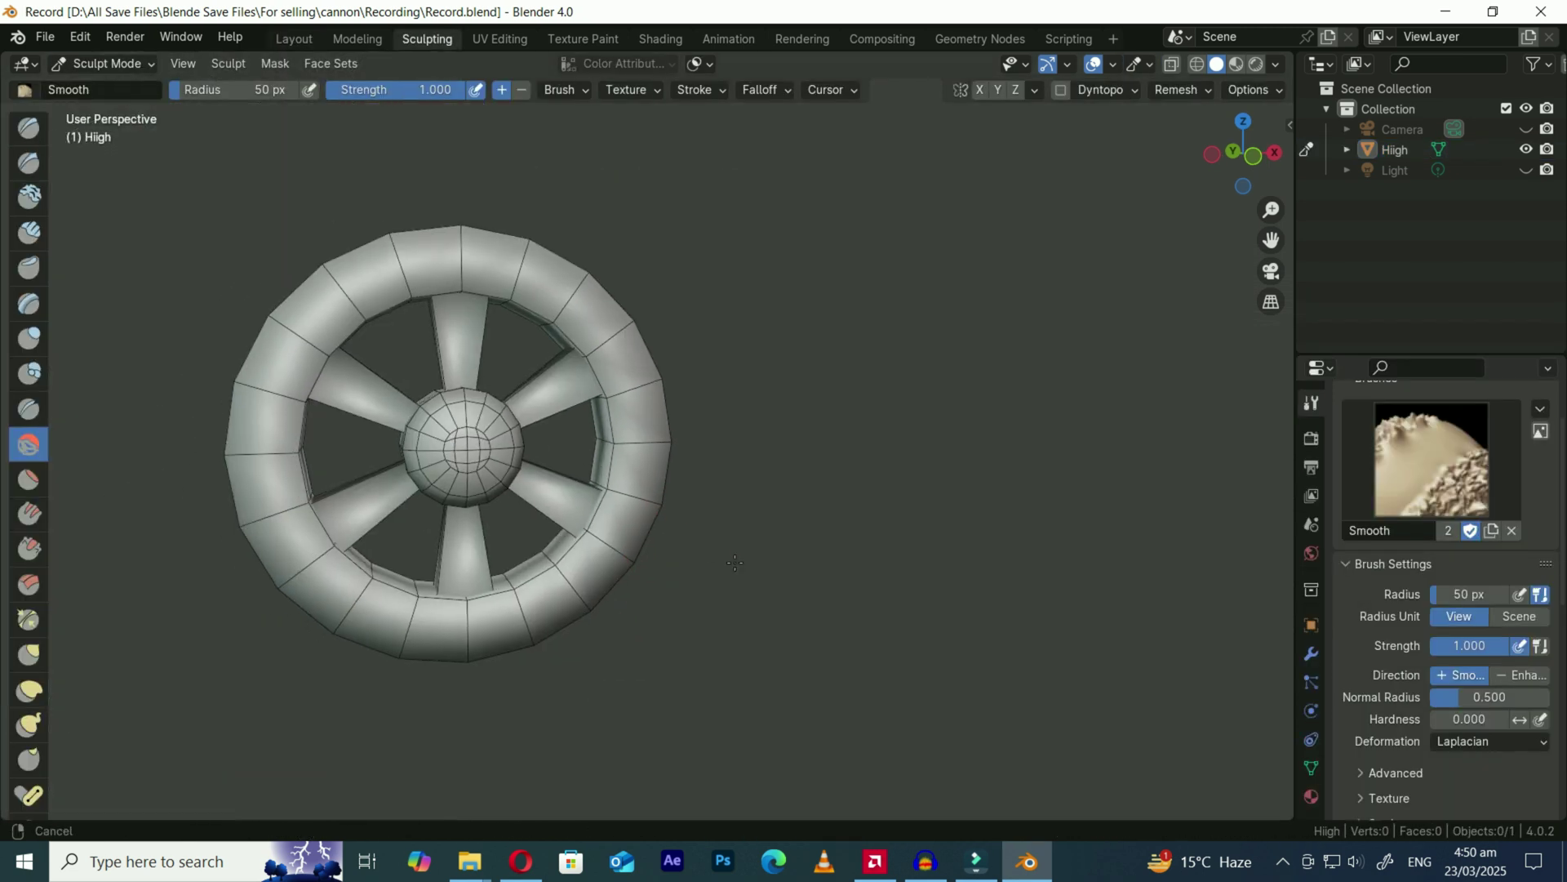
shift+middle_drag(735, 563, 898, 595)
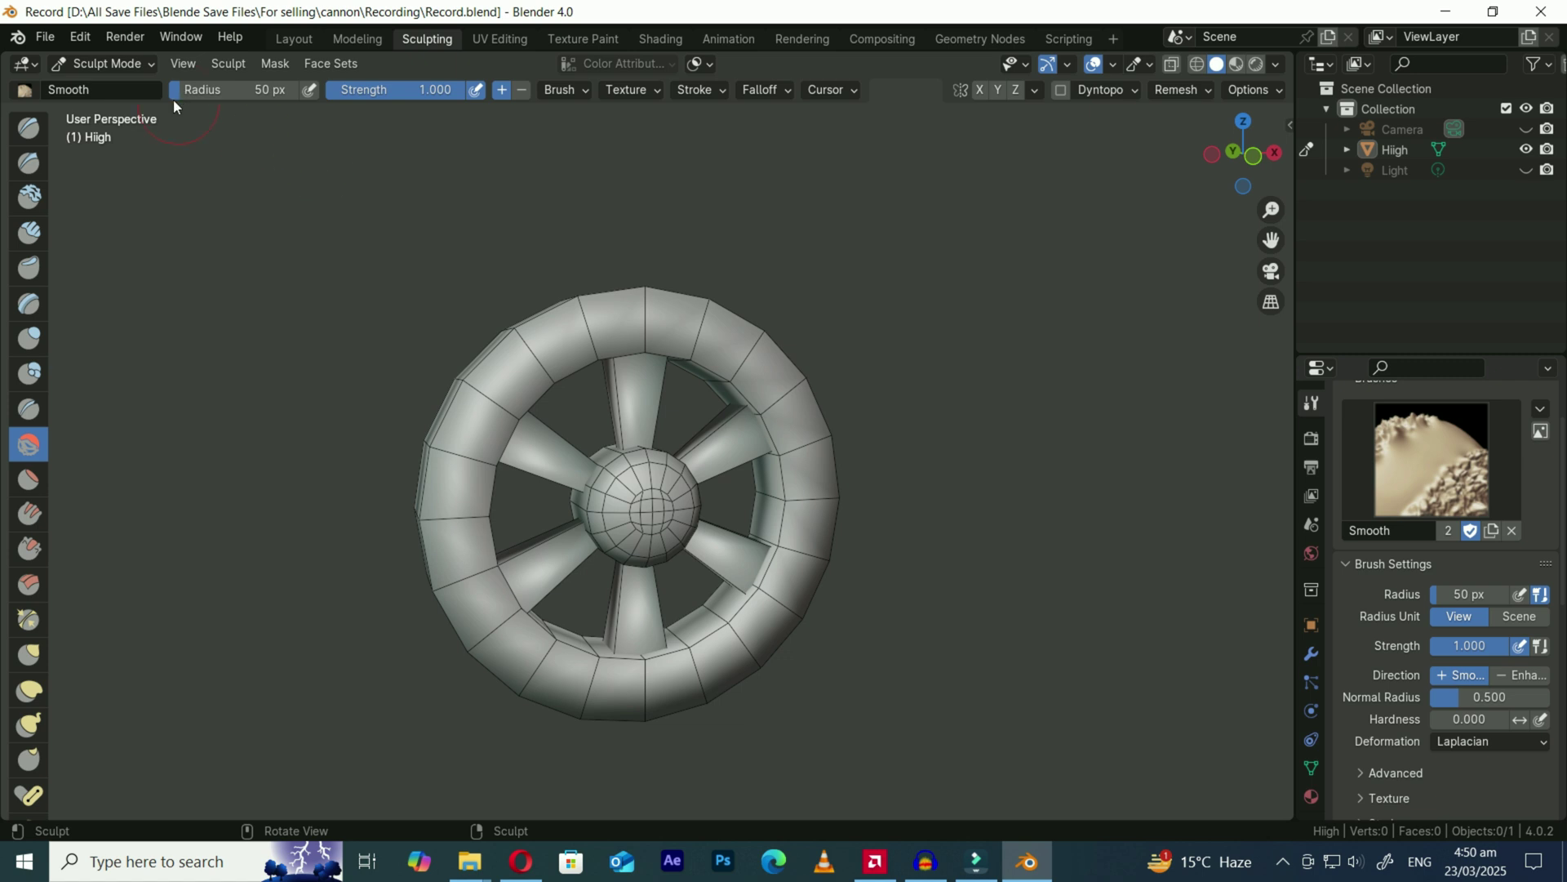
ctrl+middle_drag(994, 556, 1004, 457)
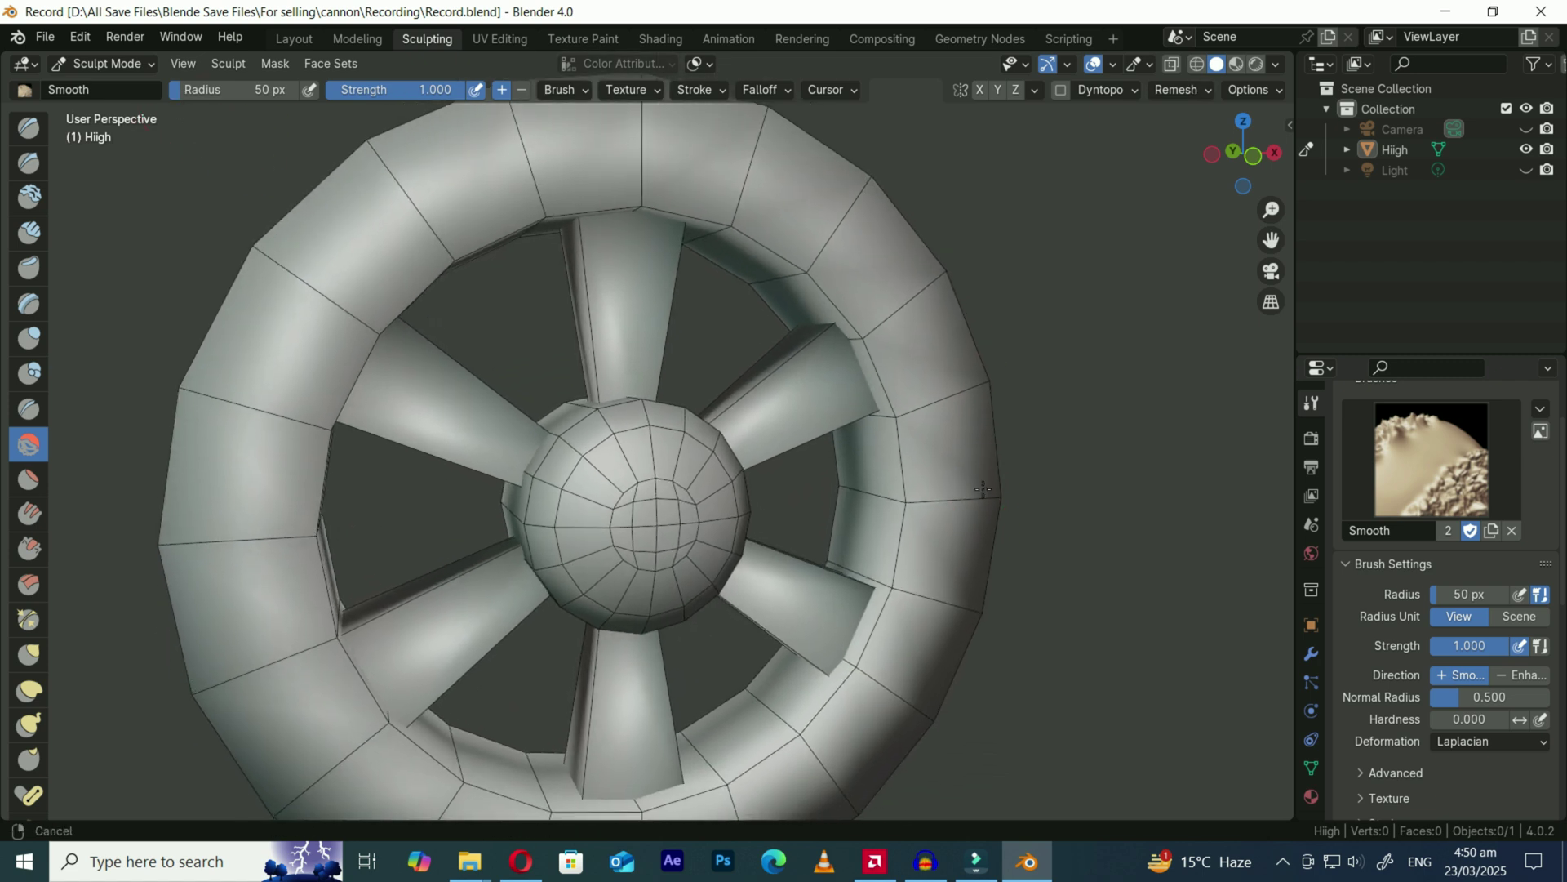
Set the remesh voxel size to 0.01 m and voxel-remesh the wheel
click(1198, 93)
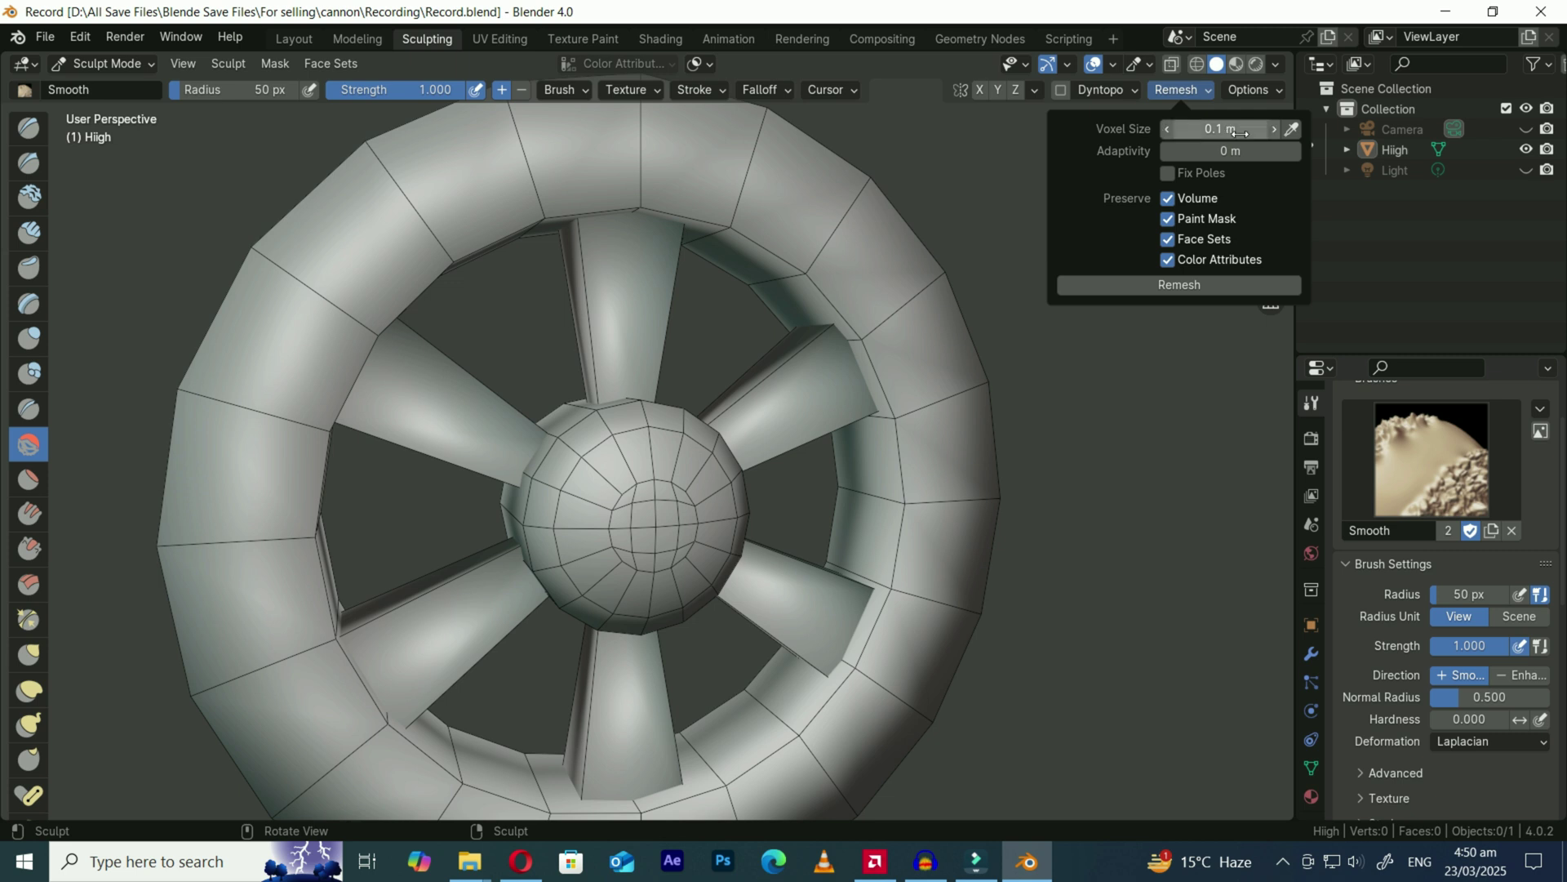
click(1201, 130)
click(1181, 129)
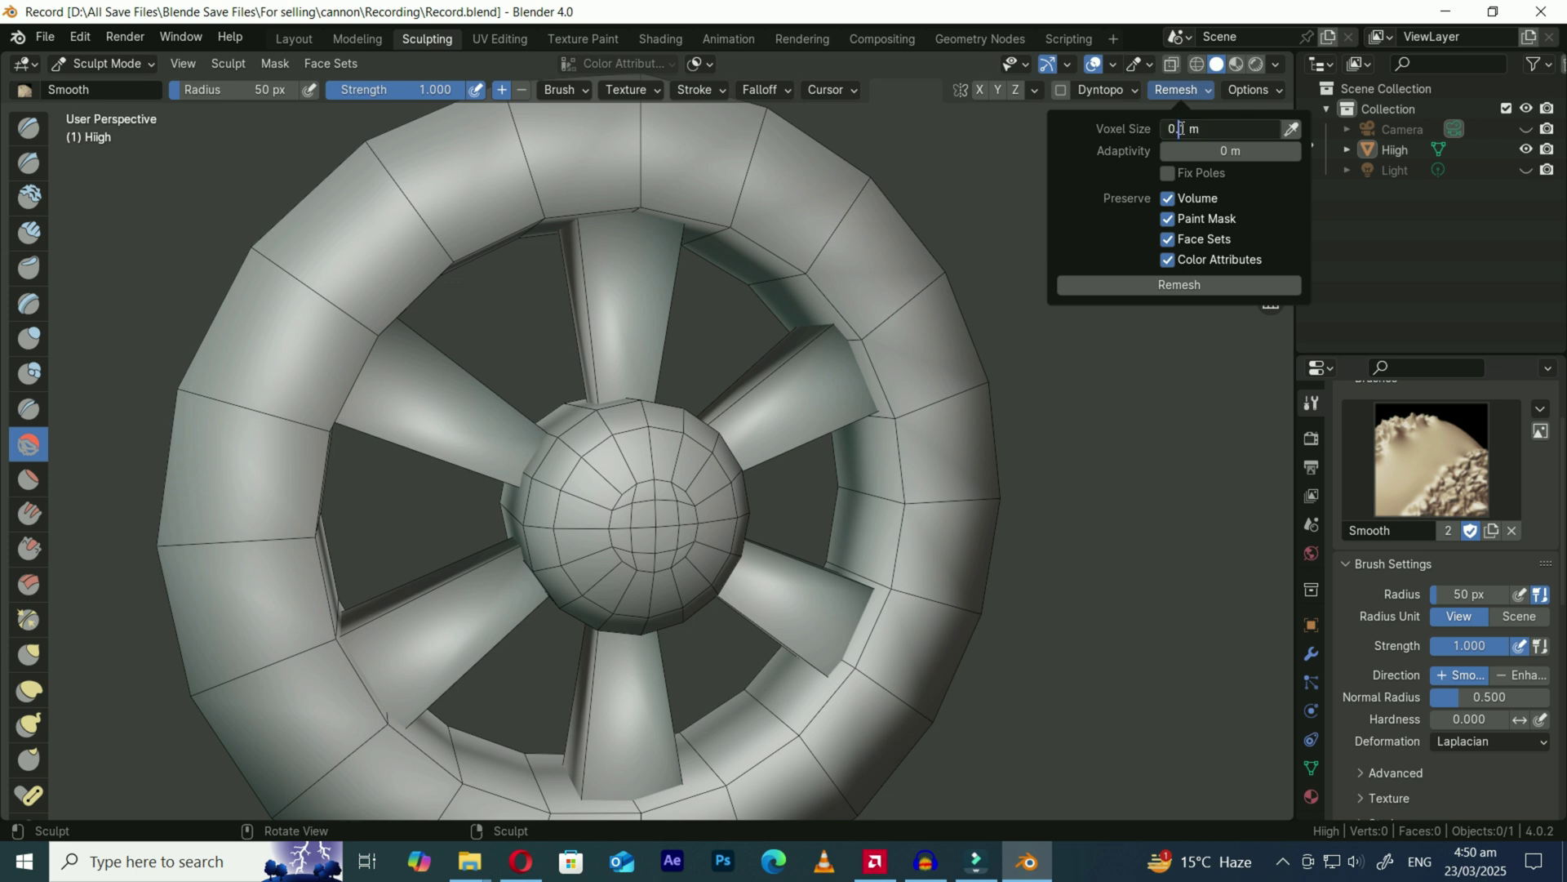
text(0)
key(Return)
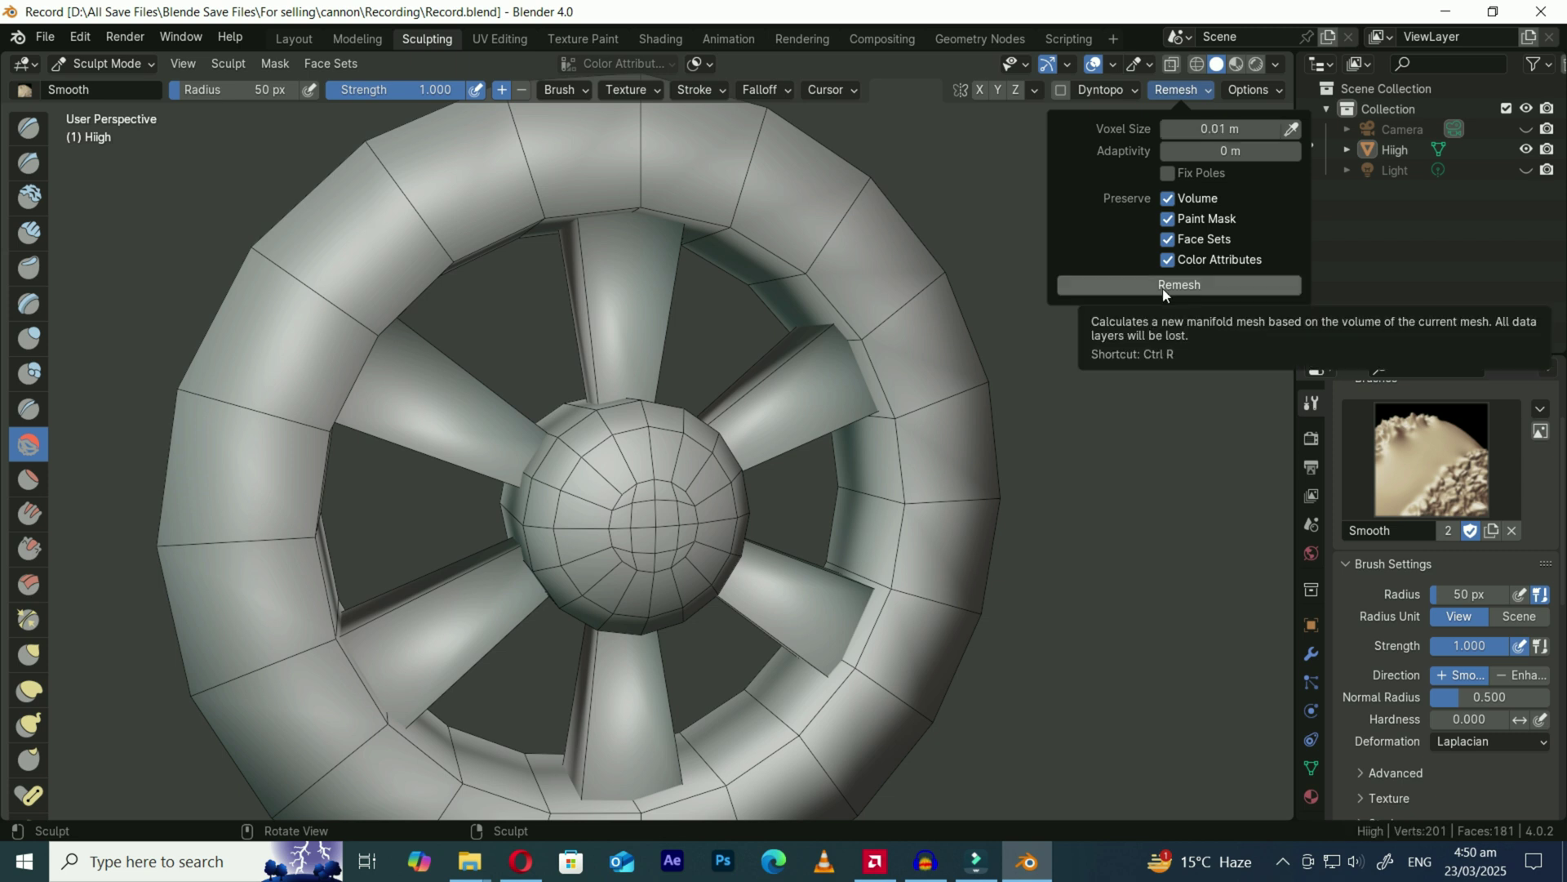
click(1165, 288)
click(1095, 65)
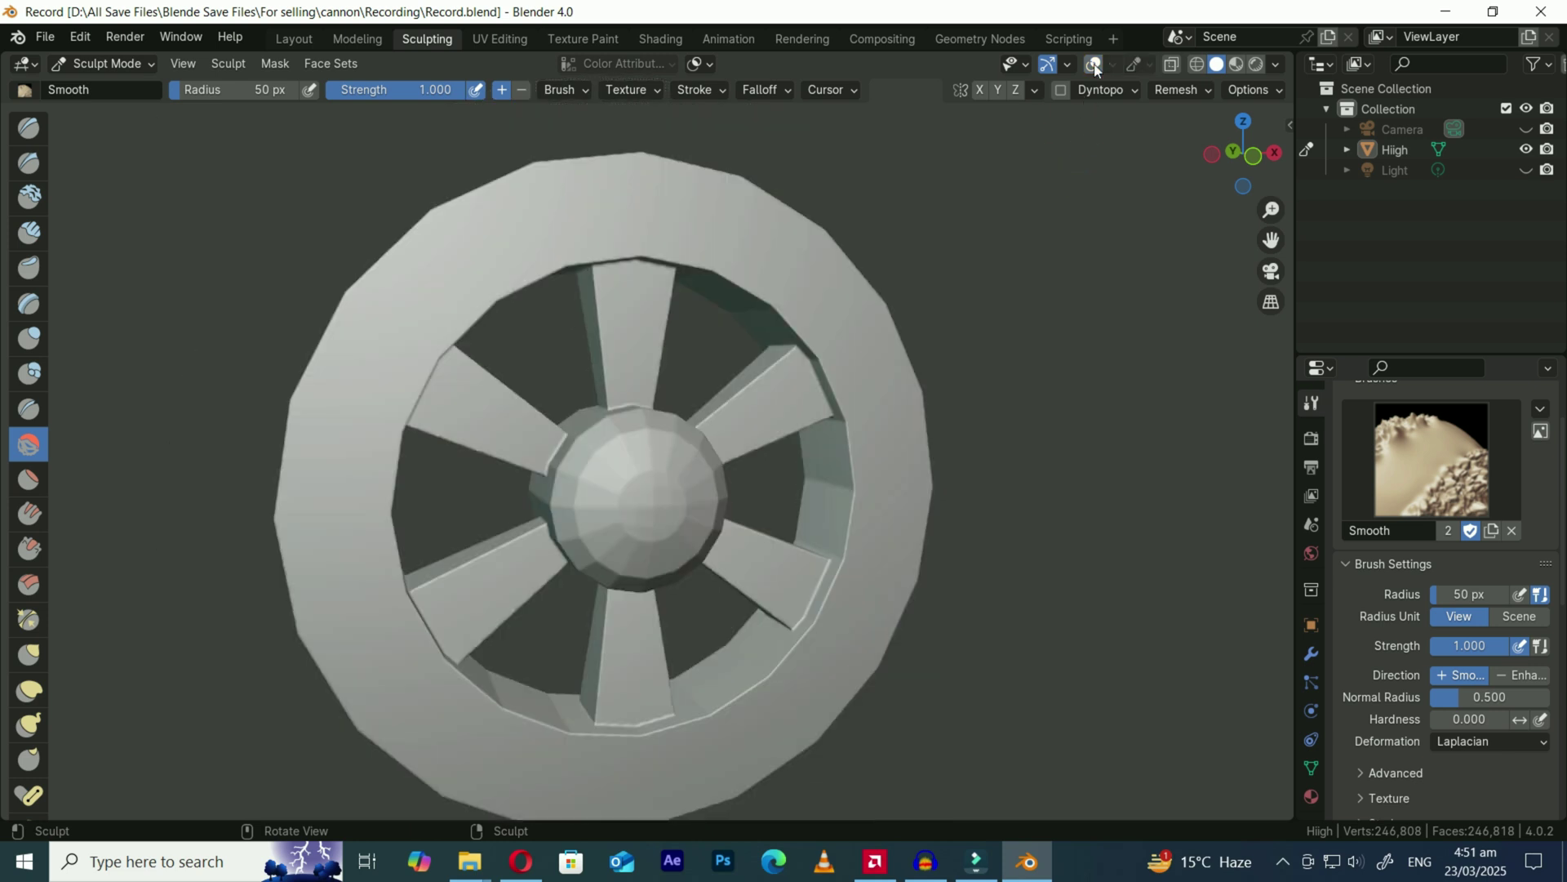
mouse_move(1007, 583)
middle_down()
mouse_move(1081, 615)
mouse_move(1008, 575)
middle_up()
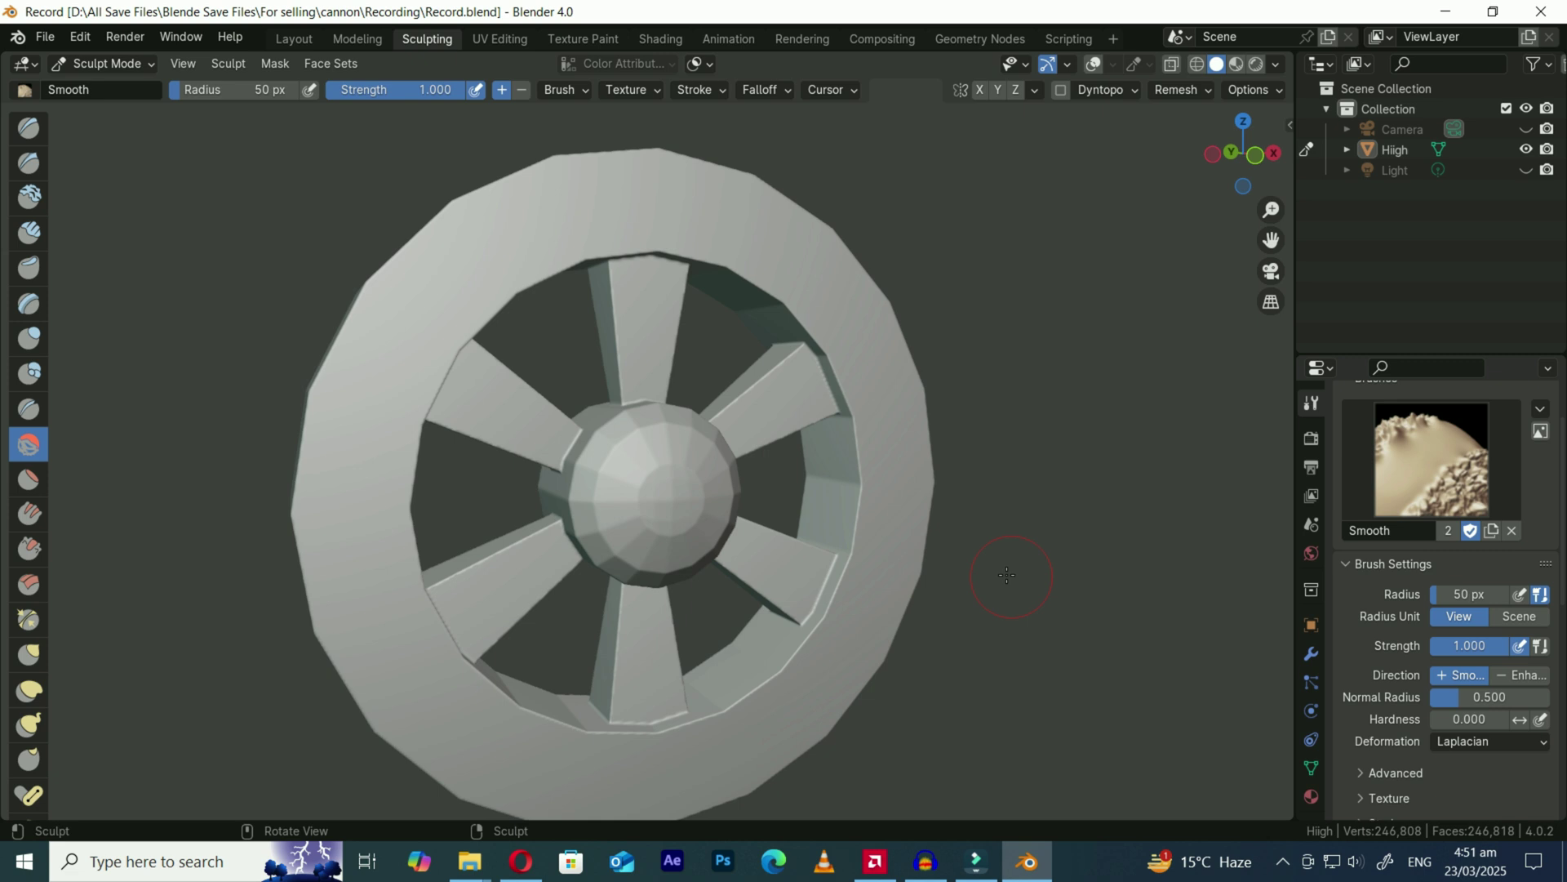
Undo the remesh and add a Multiresolution modifier to the wheel
key(ctrl+z)
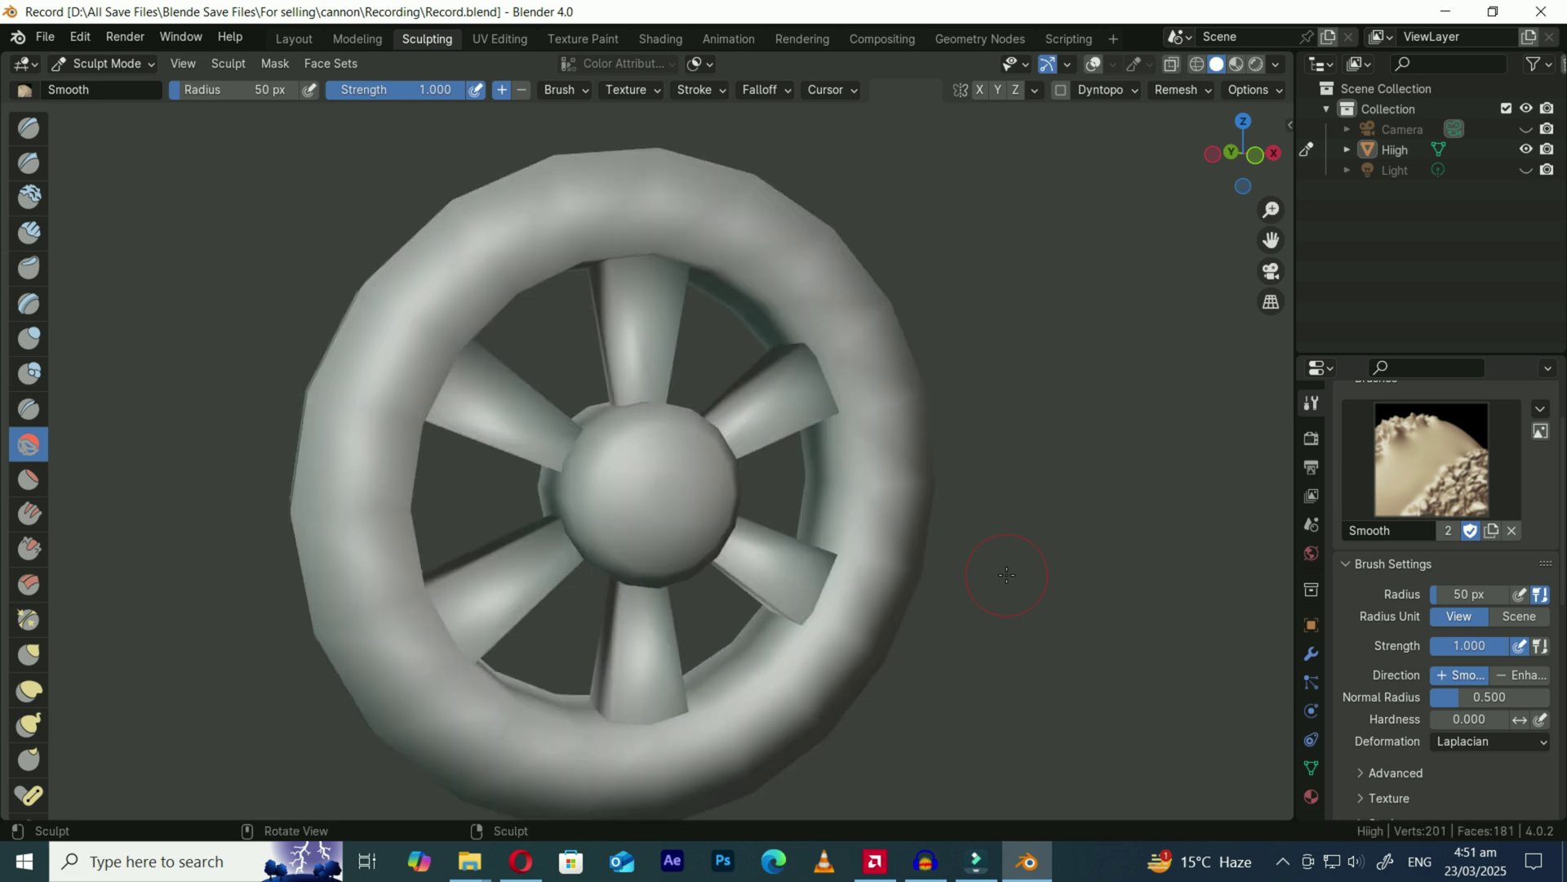
click(1311, 654)
click(1383, 436)
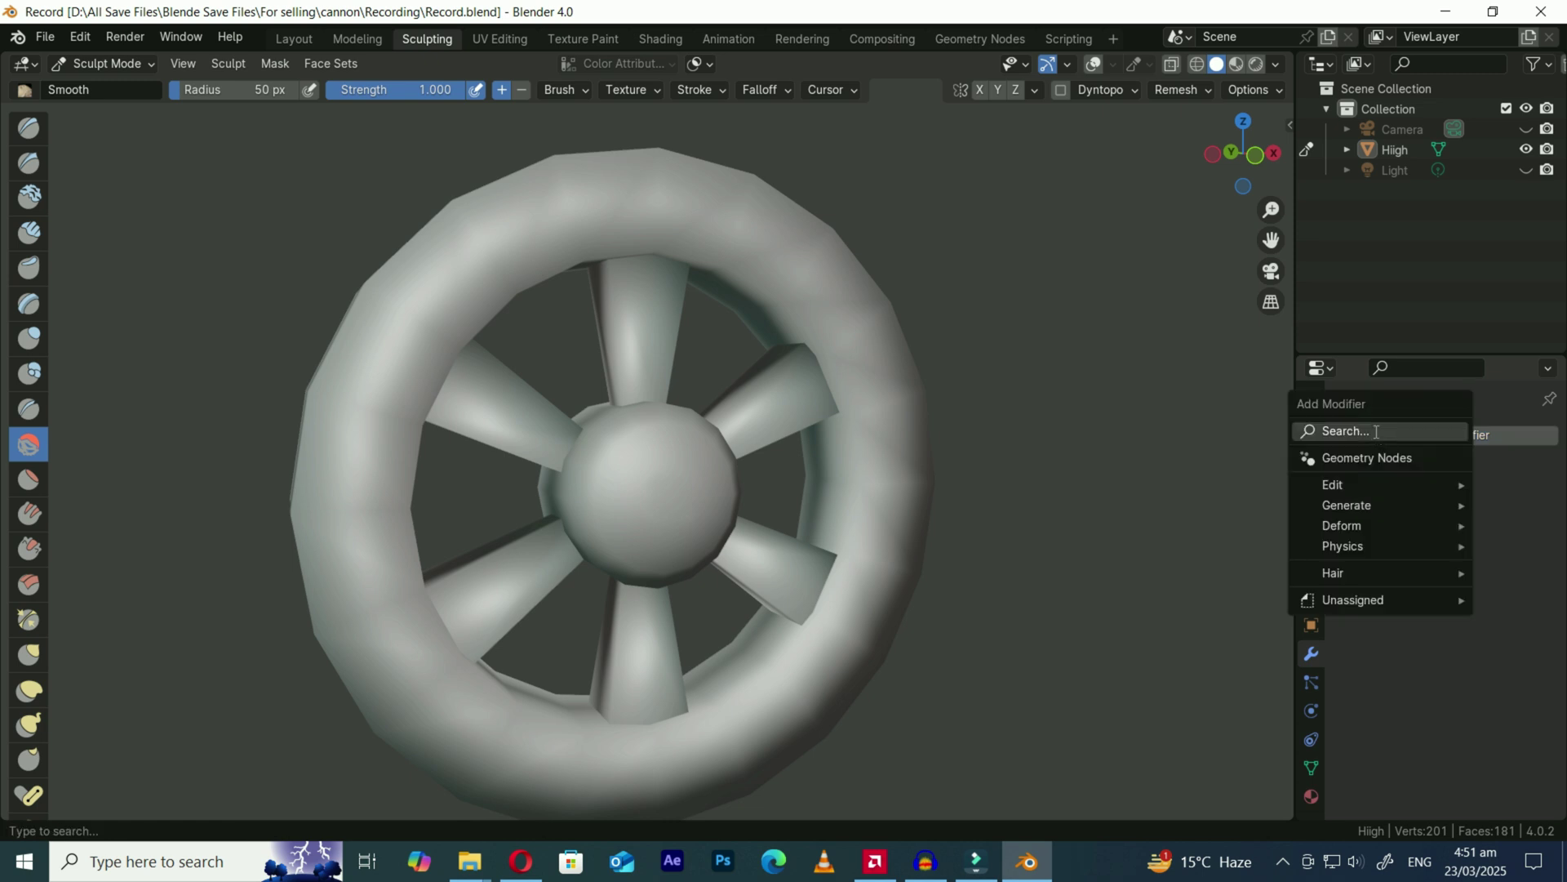
text(multi)
key(Return)
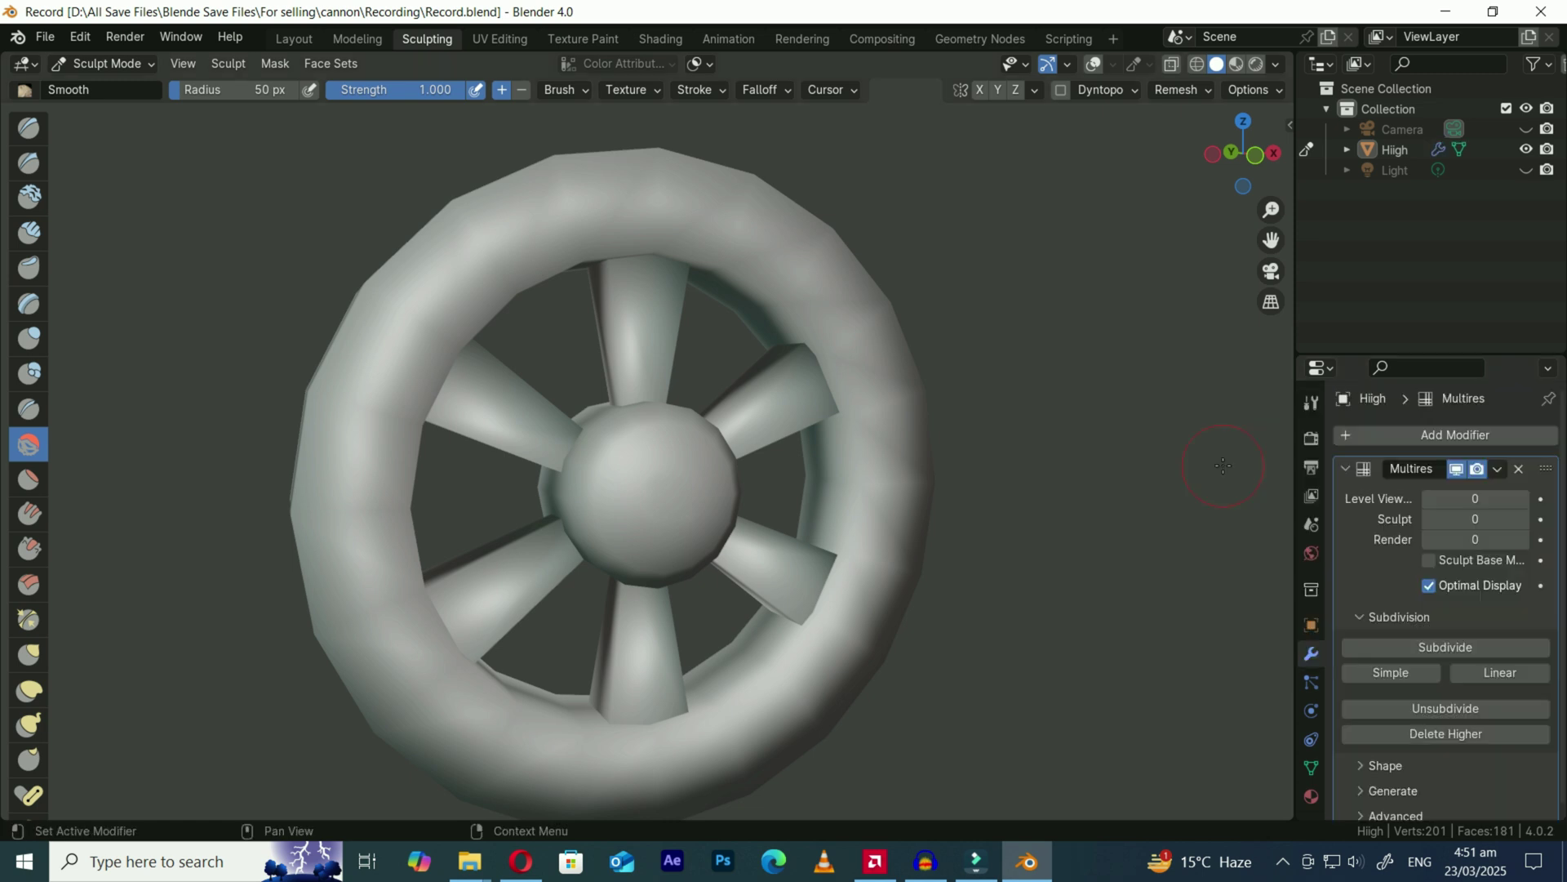
Subdivide the Multires to level 2, then delete the modifier
click(1454, 647)
click(1453, 646)
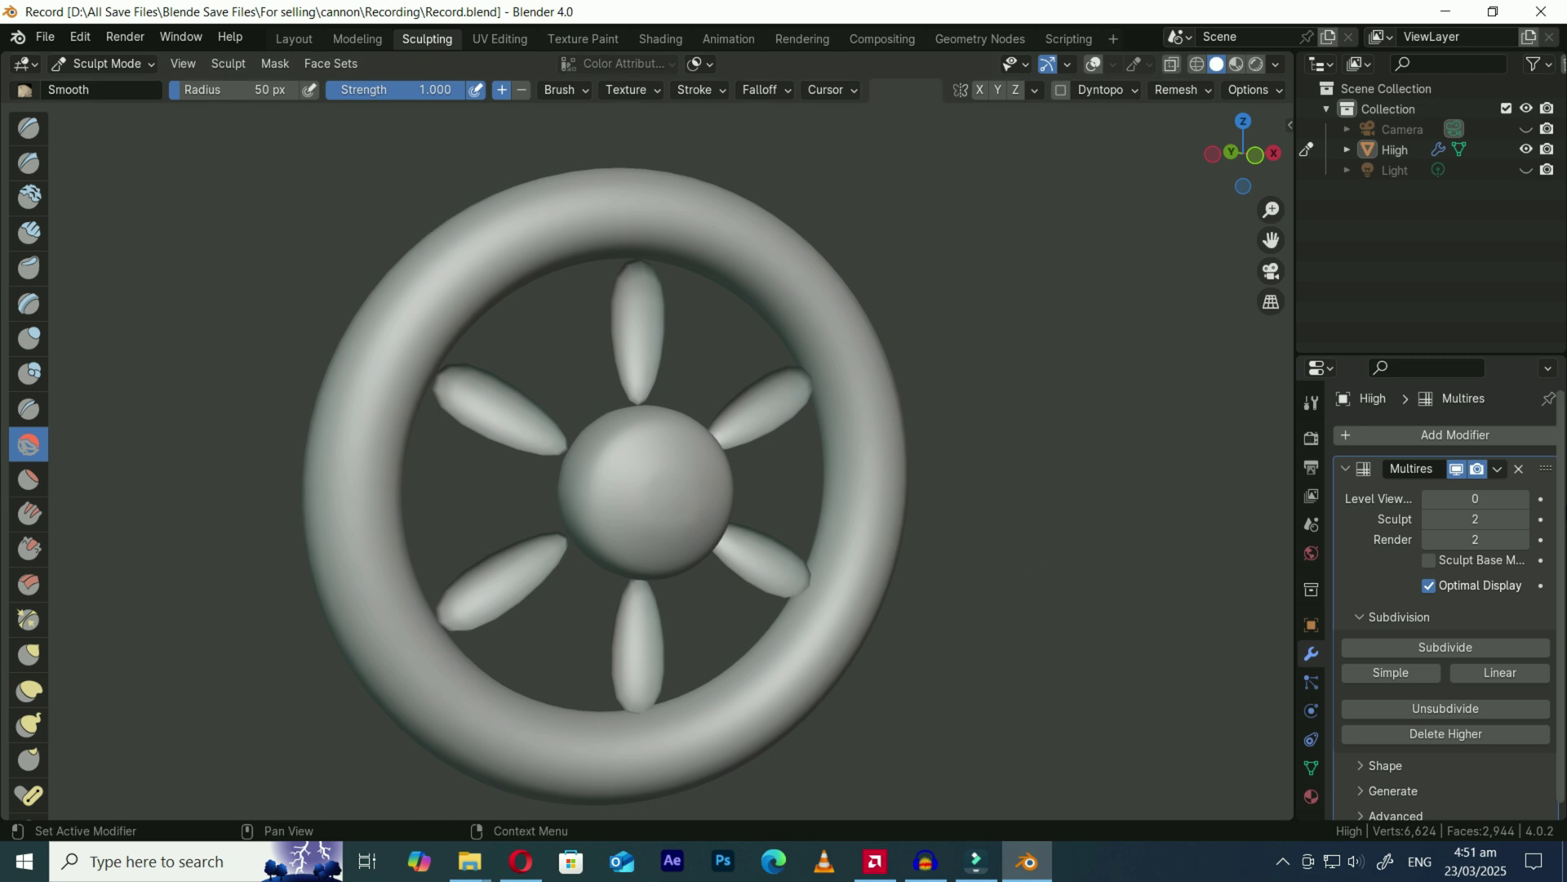
click(1519, 468)
Turn the viewport overlays back on and add a Bevel modifier to the wheel
click(1094, 64)
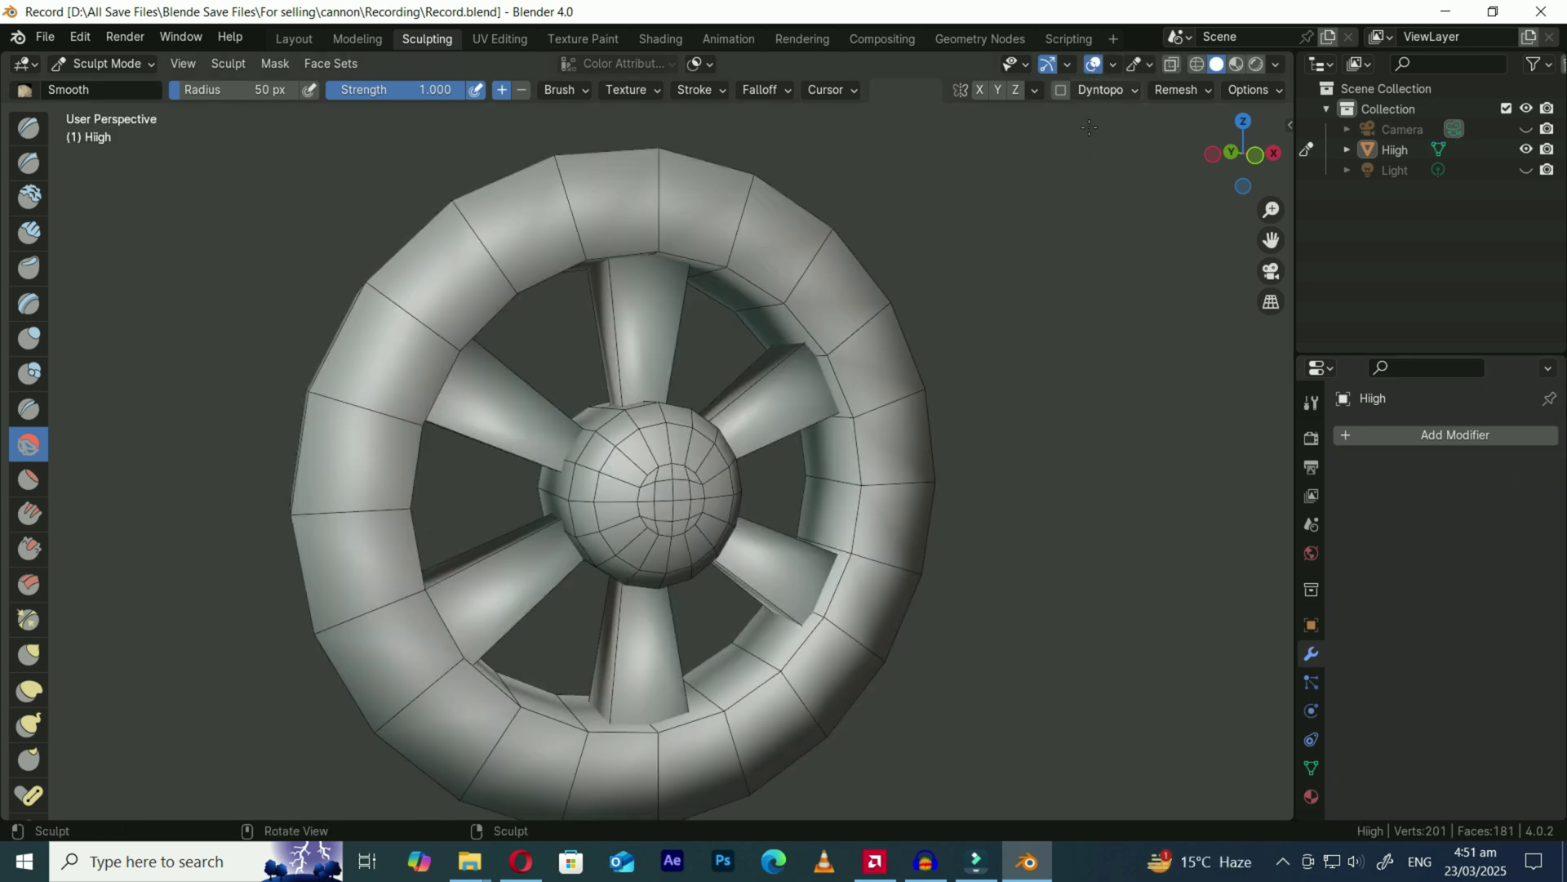
click(1497, 441)
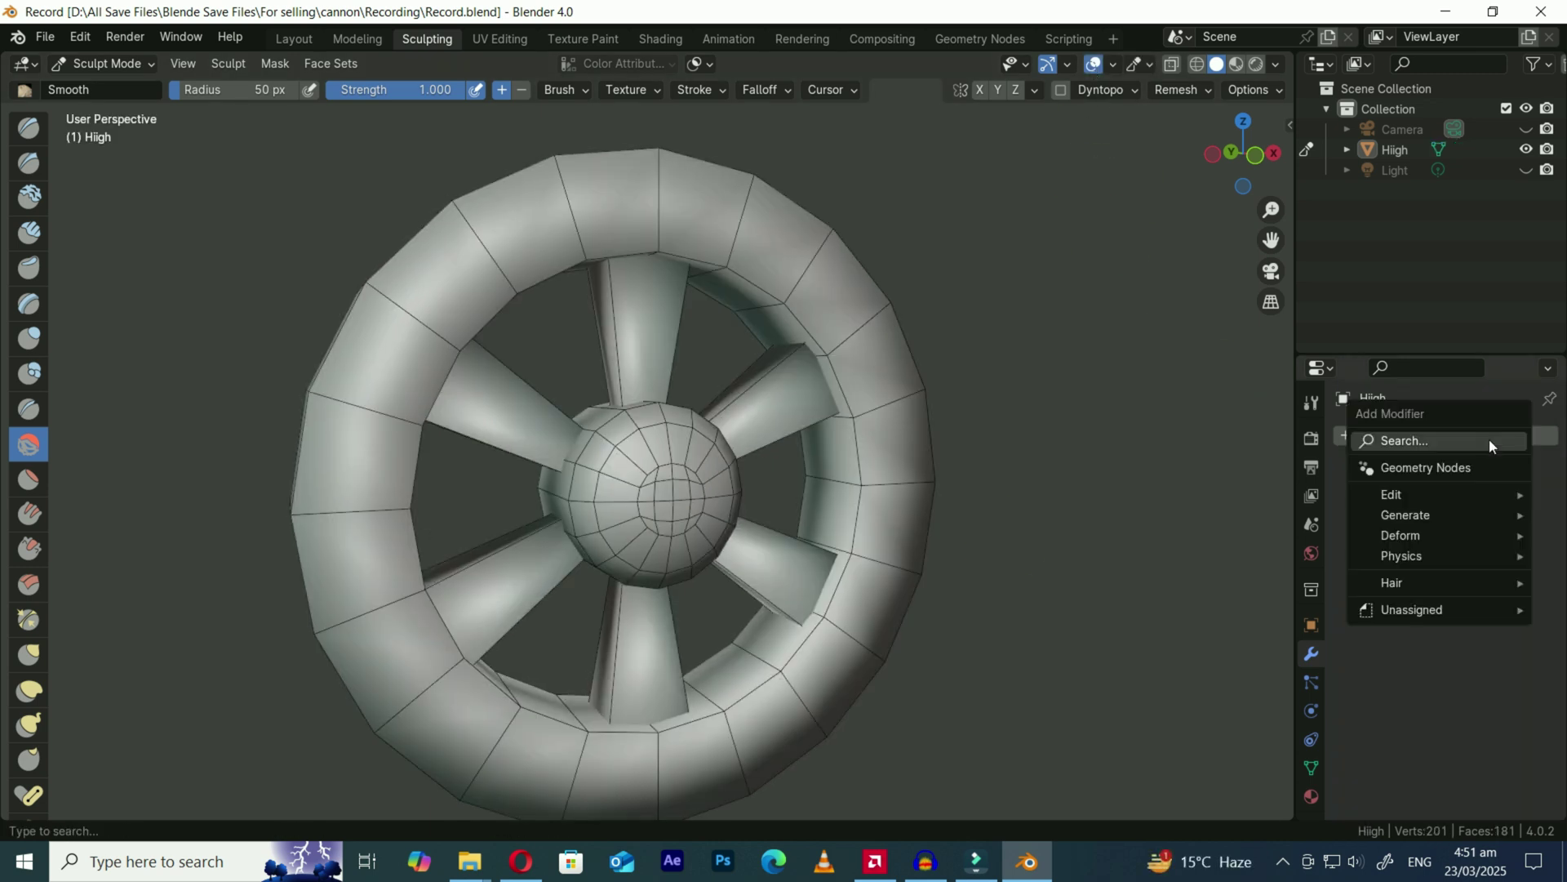
click(1490, 442)
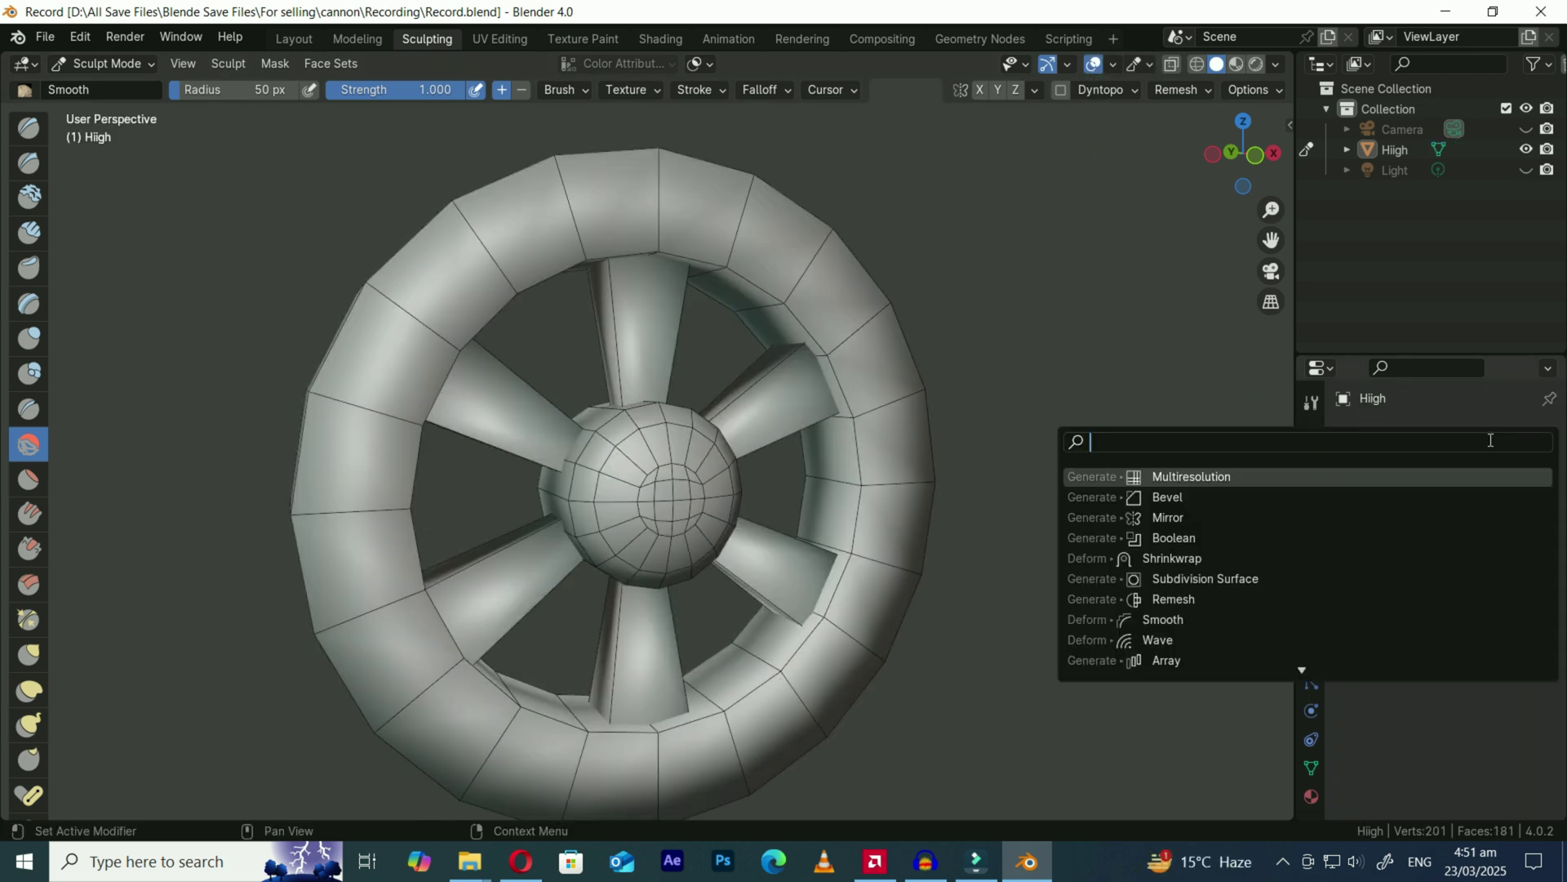
click(1196, 500)
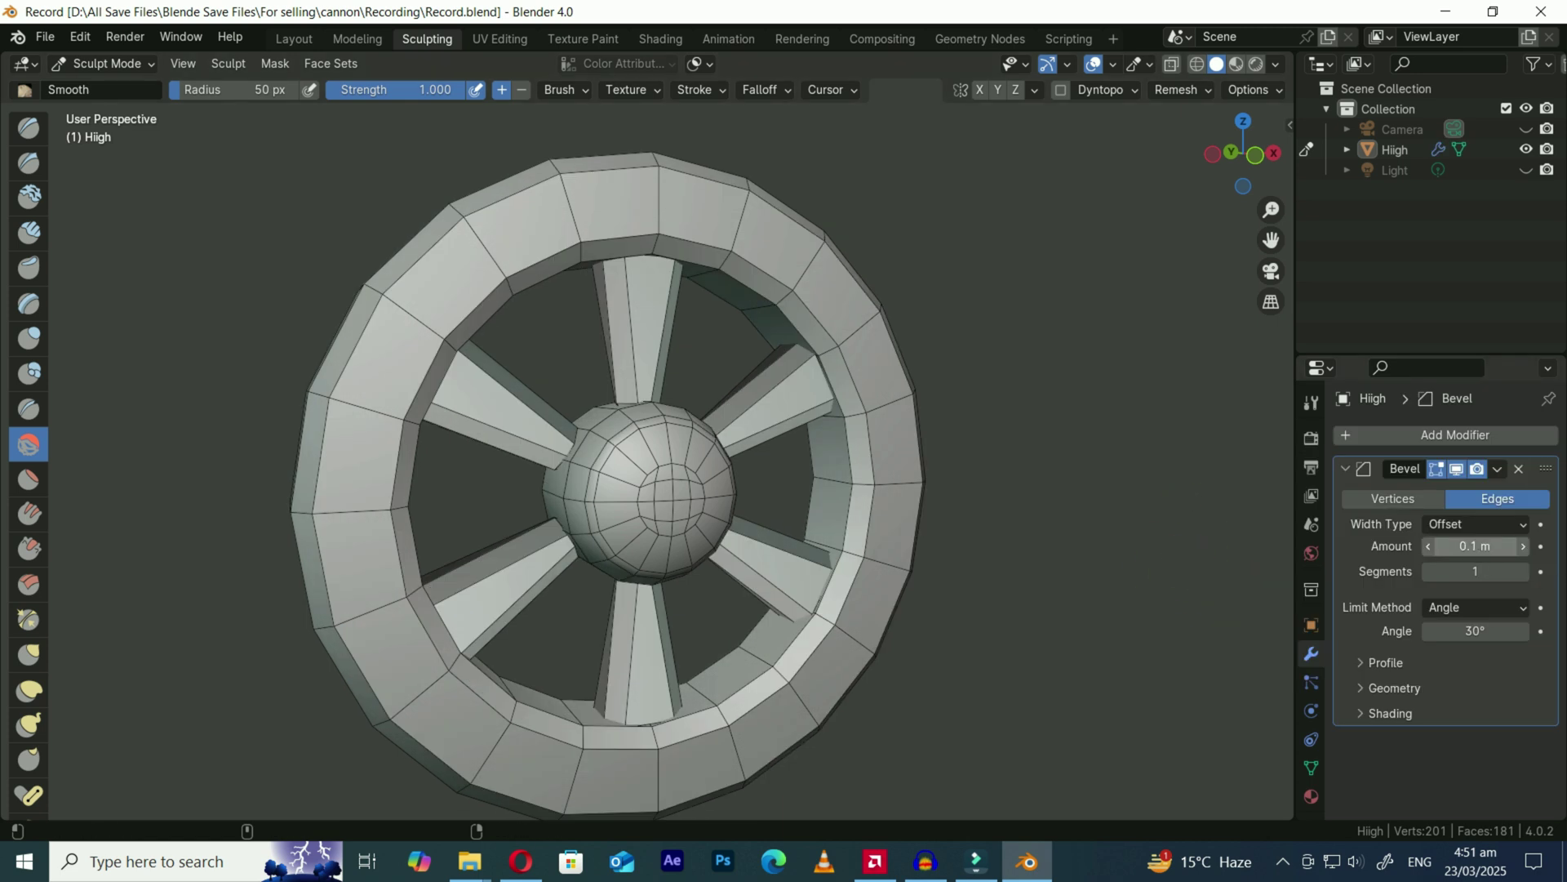
Set the bevel amount to 0.013 m, enable Harden Normals, and save the file
drag(1475, 546, 1398, 545)
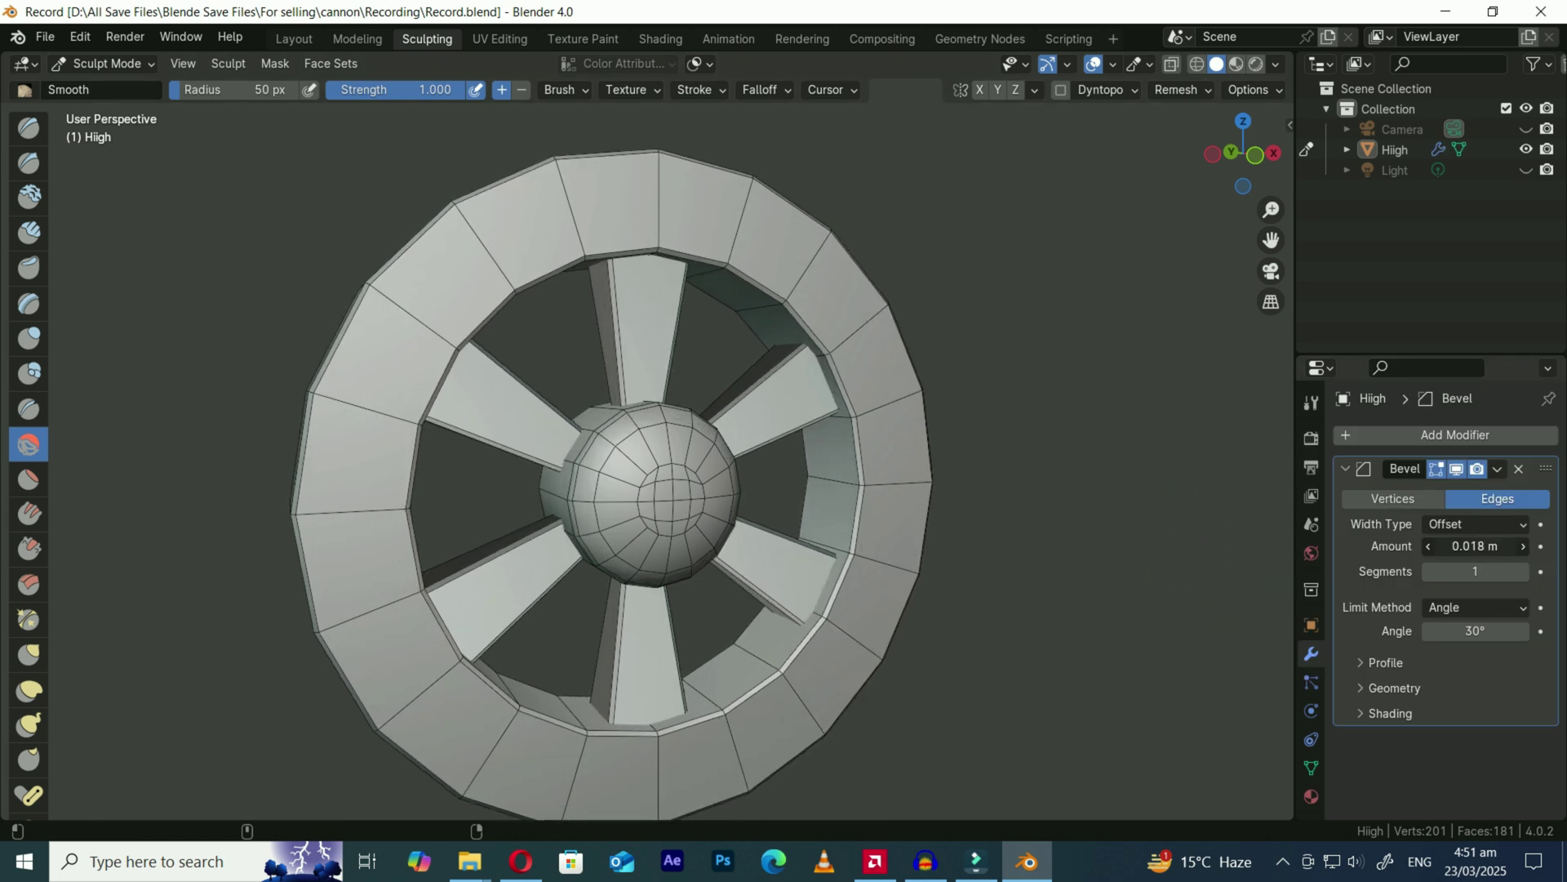
scroll(910, 629, up, 5)
mouse_move(770, 623)
middle_down()
mouse_move(762, 604)
mouse_move(990, 646)
middle_up()
scroll(811, 612, down, 5)
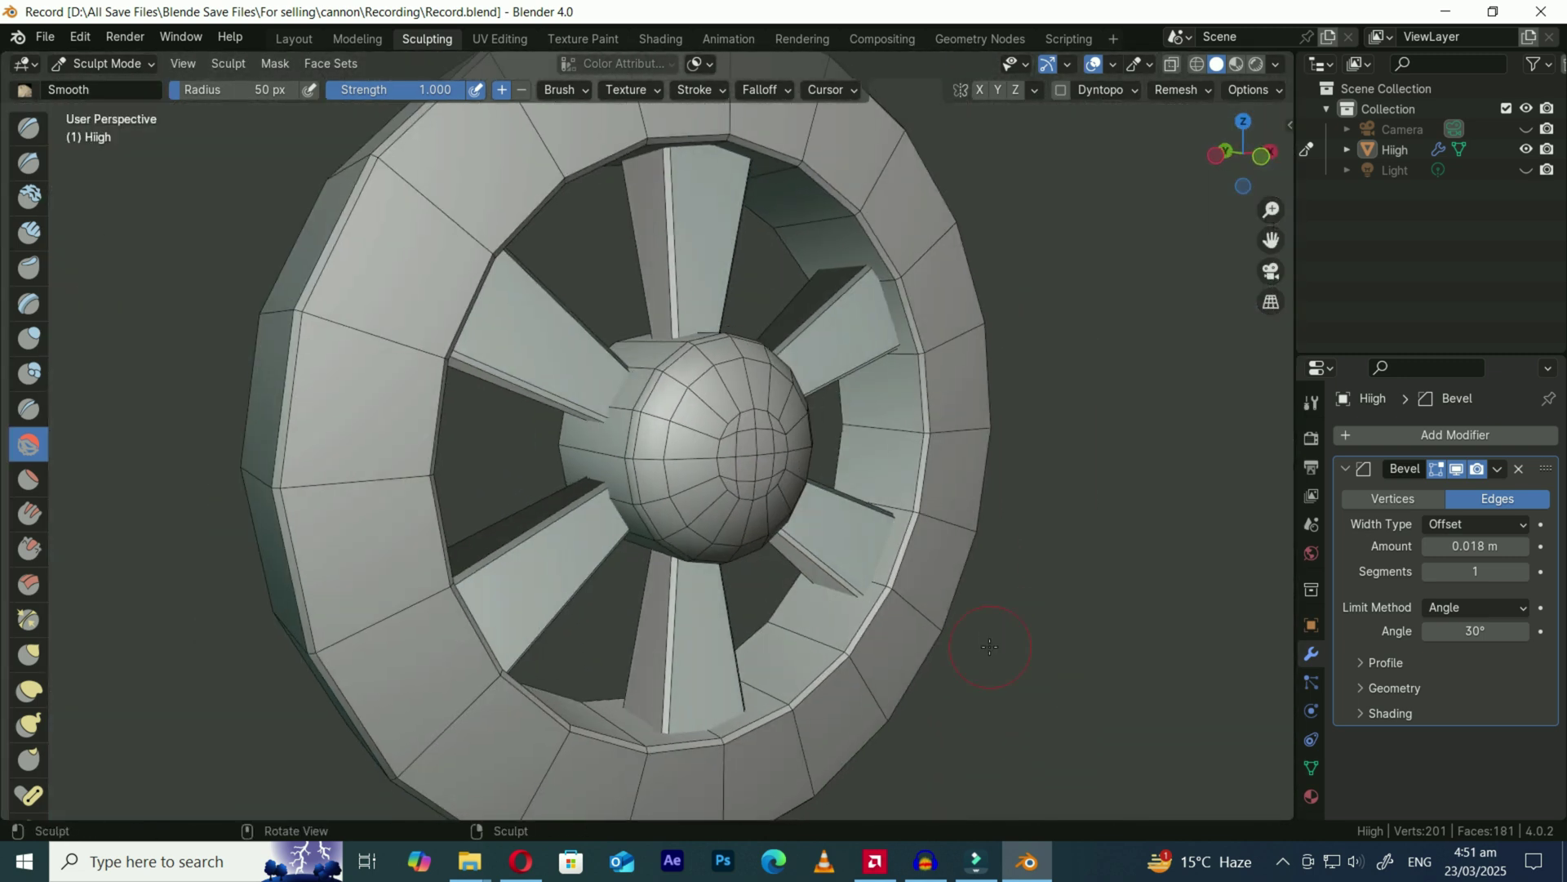
scroll(989, 646, down, 2)
drag(1475, 546, 1450, 546)
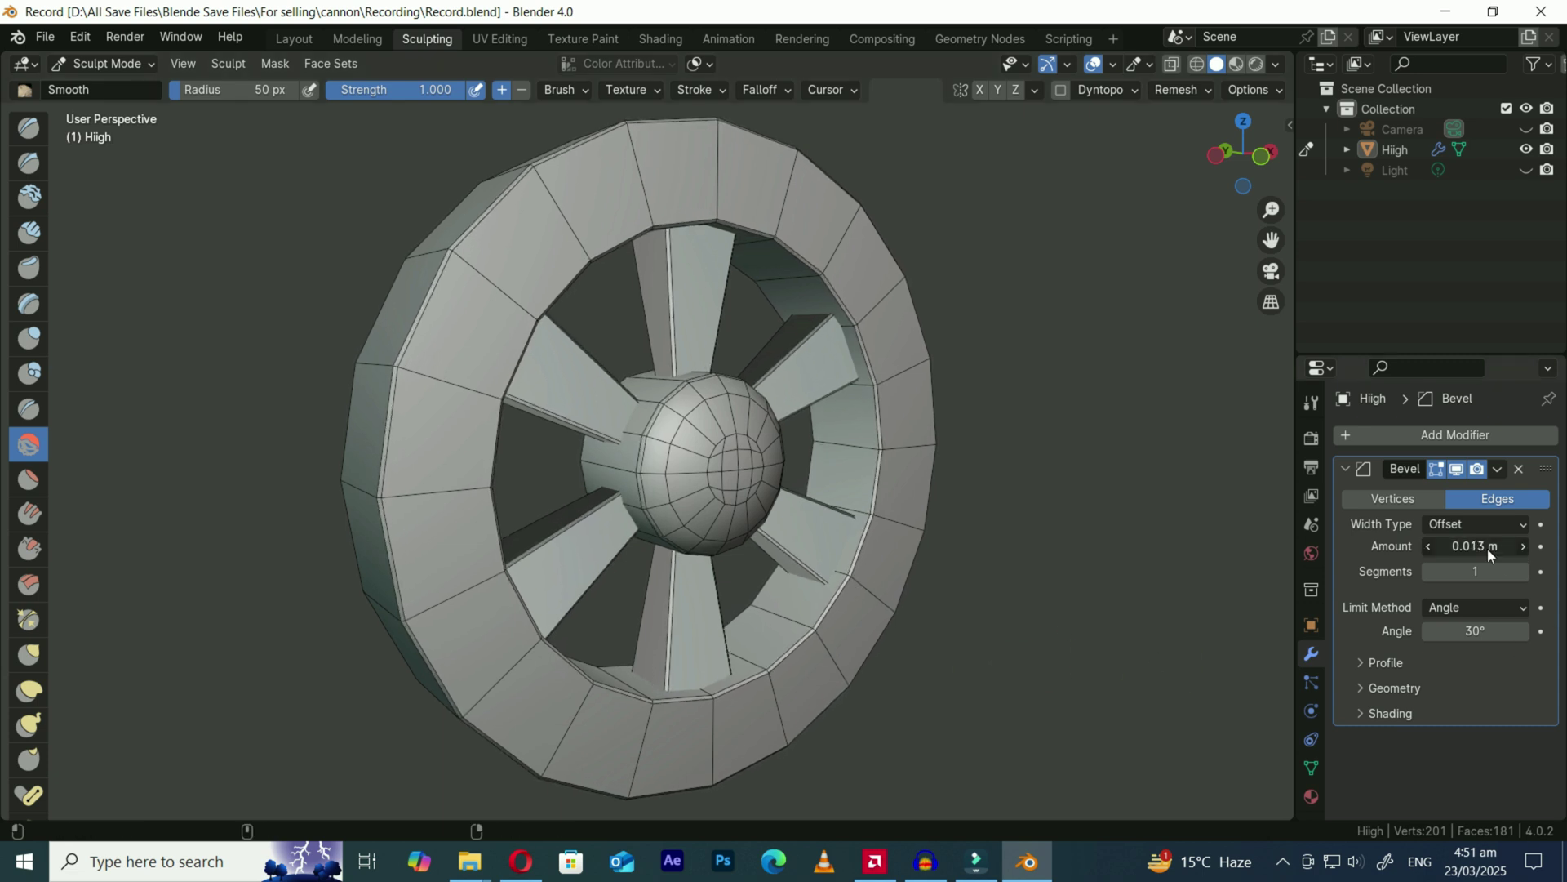
click(1421, 713)
click(1430, 746)
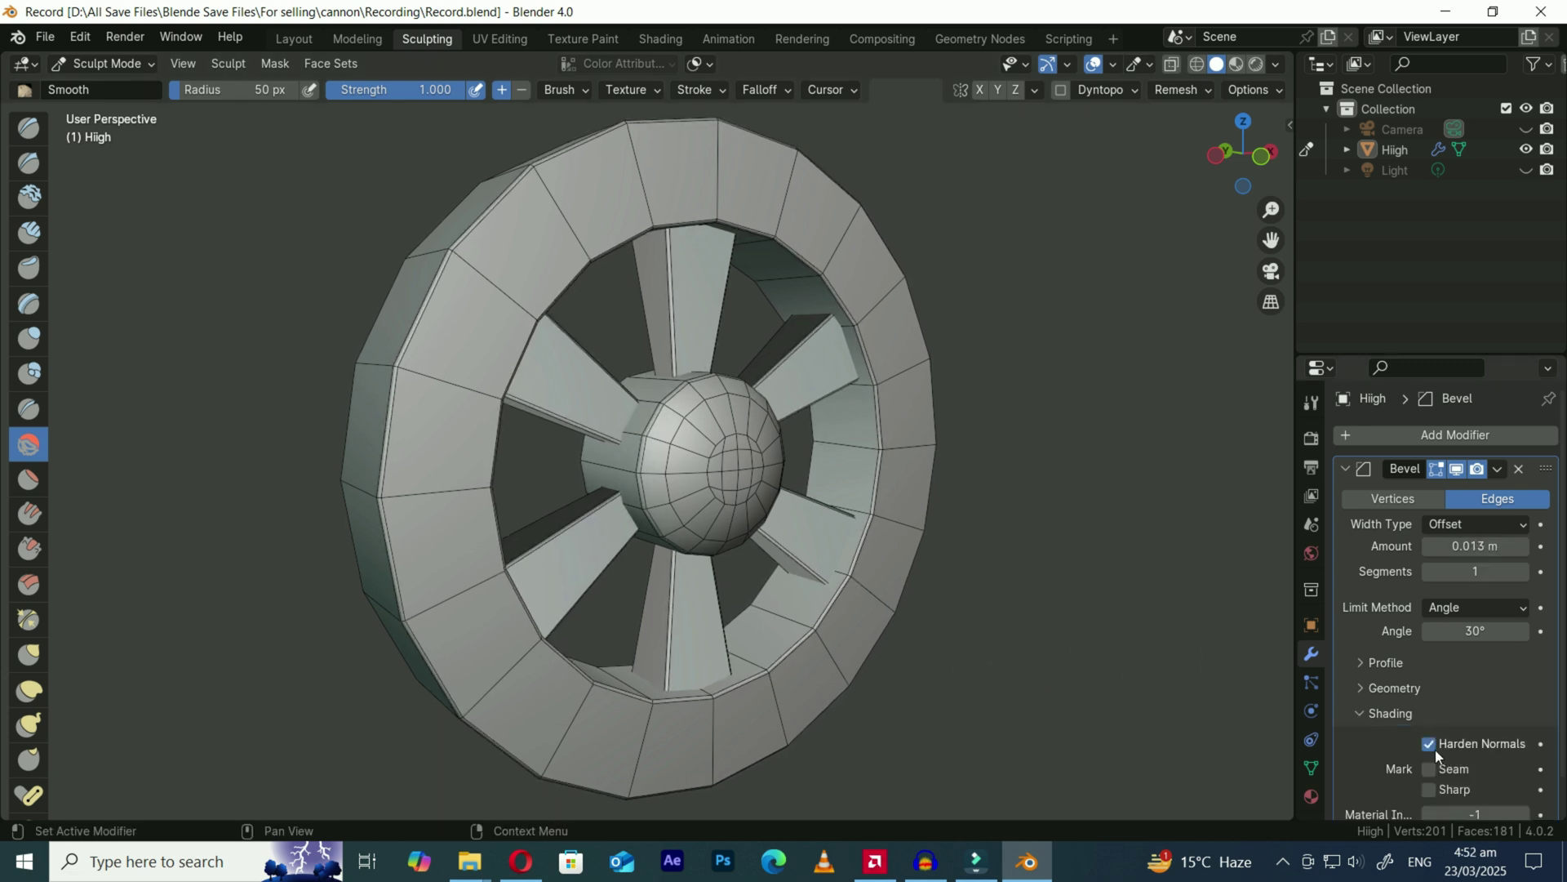
key(ctrl+s)
Apply the Bevel modifier and add a Multiresolution modifier to the wheel
click(1498, 470)
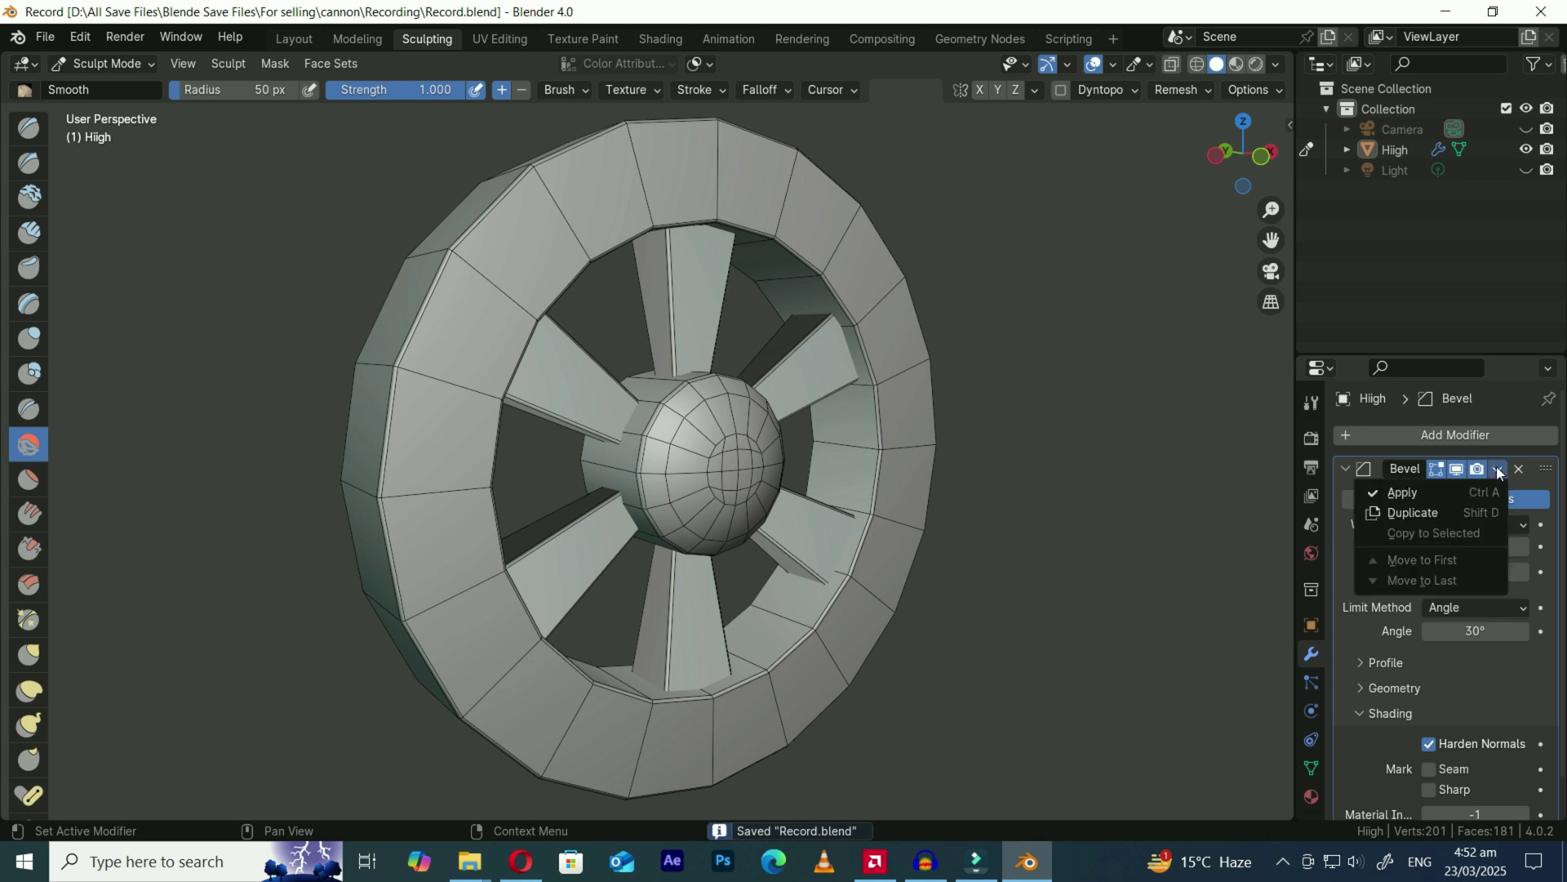
click(1438, 493)
click(1443, 434)
click(1443, 433)
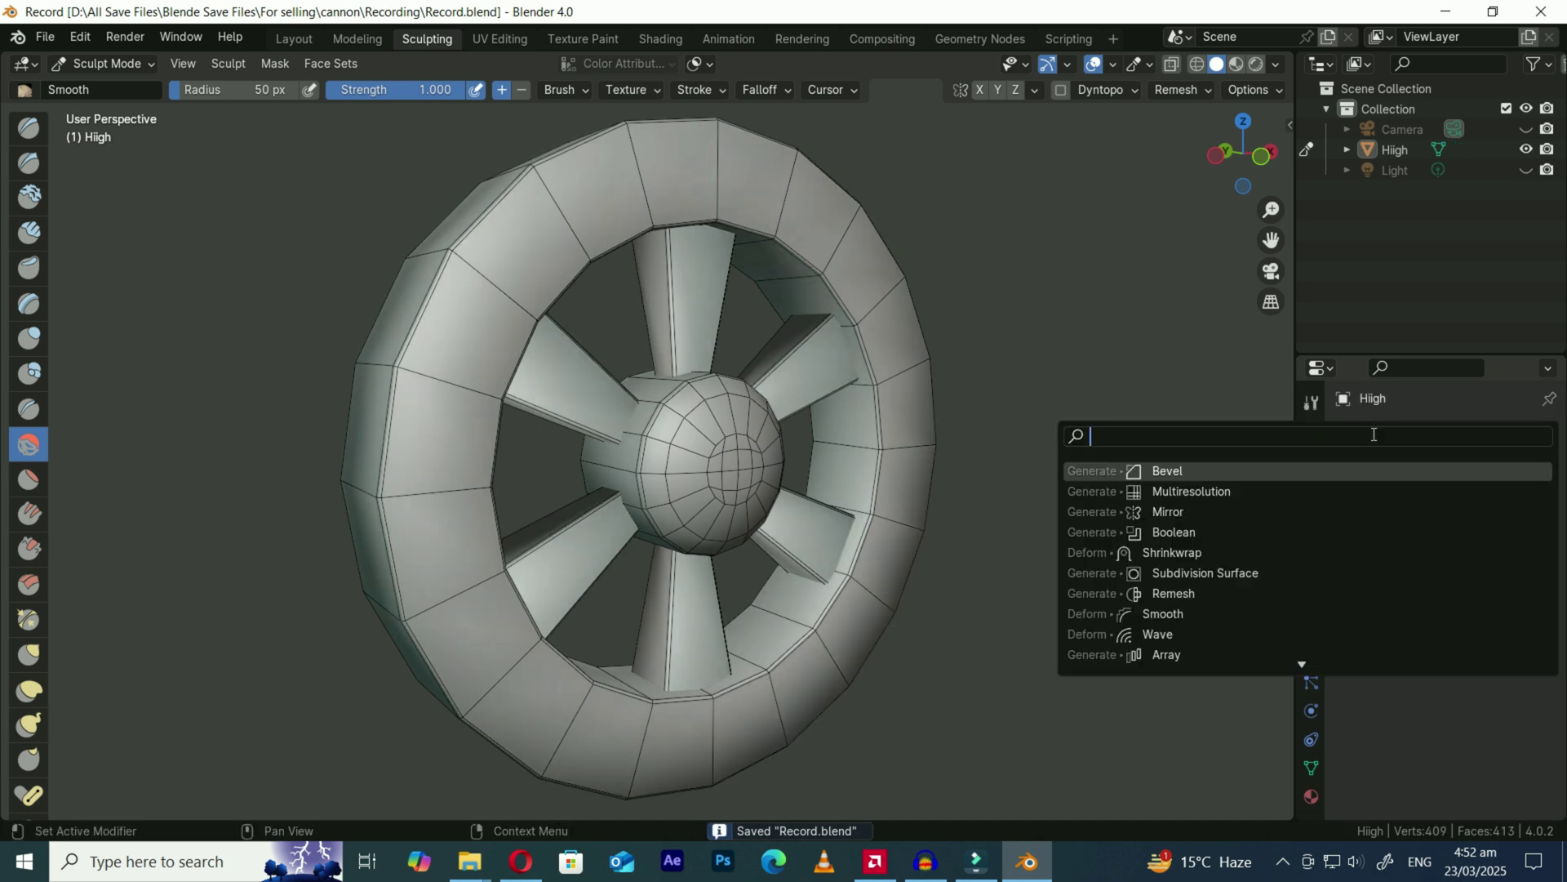
click(1189, 491)
Subdivide the Multires four times to level 4 and orbit to a frontal view
click(1447, 649)
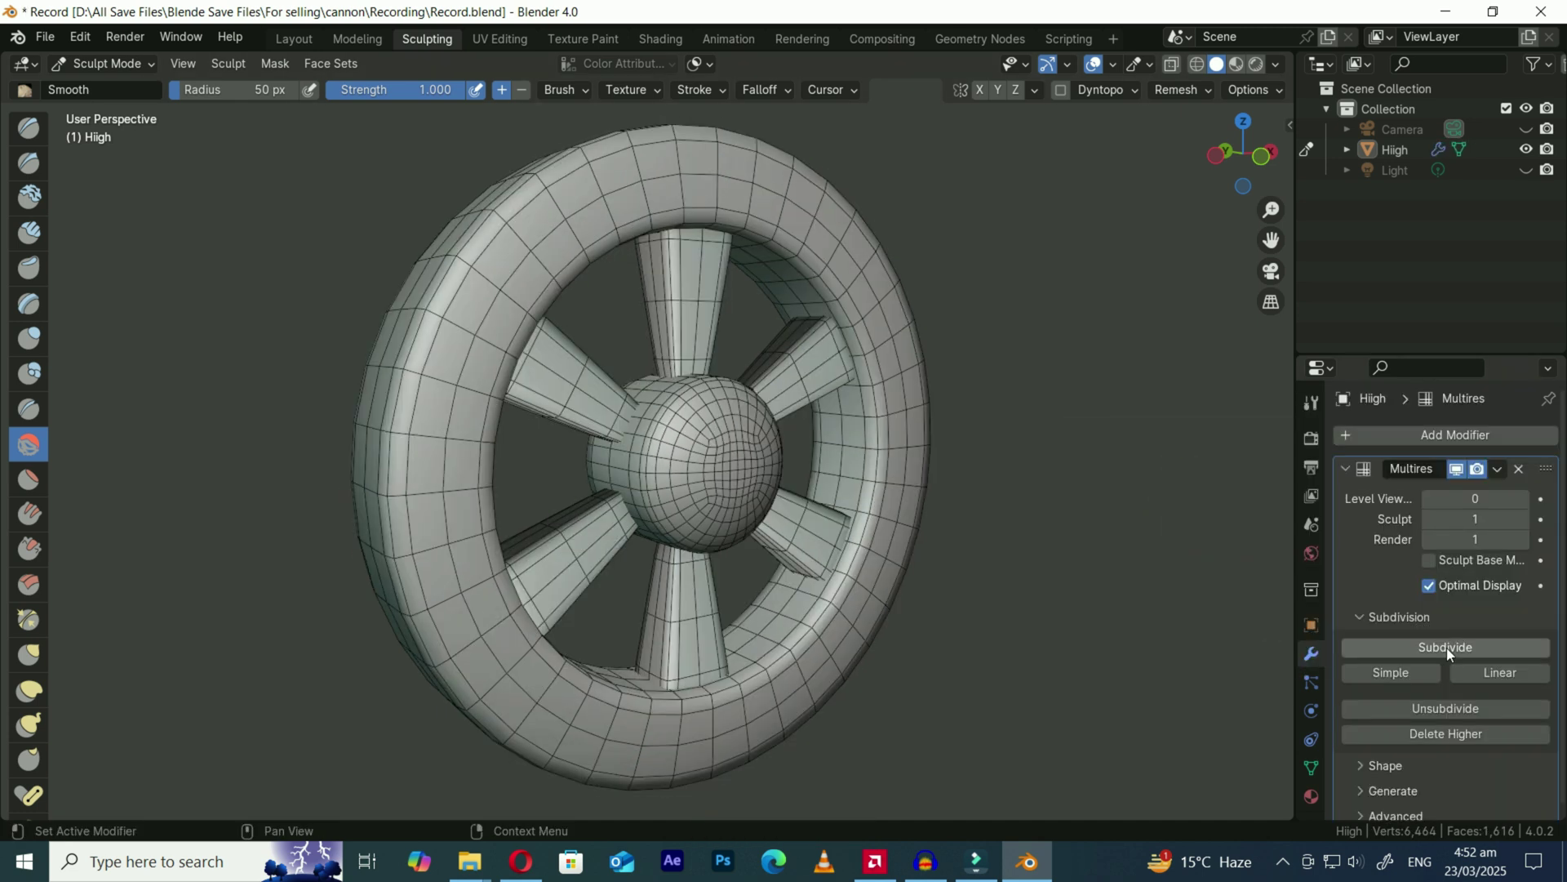
click(1446, 649)
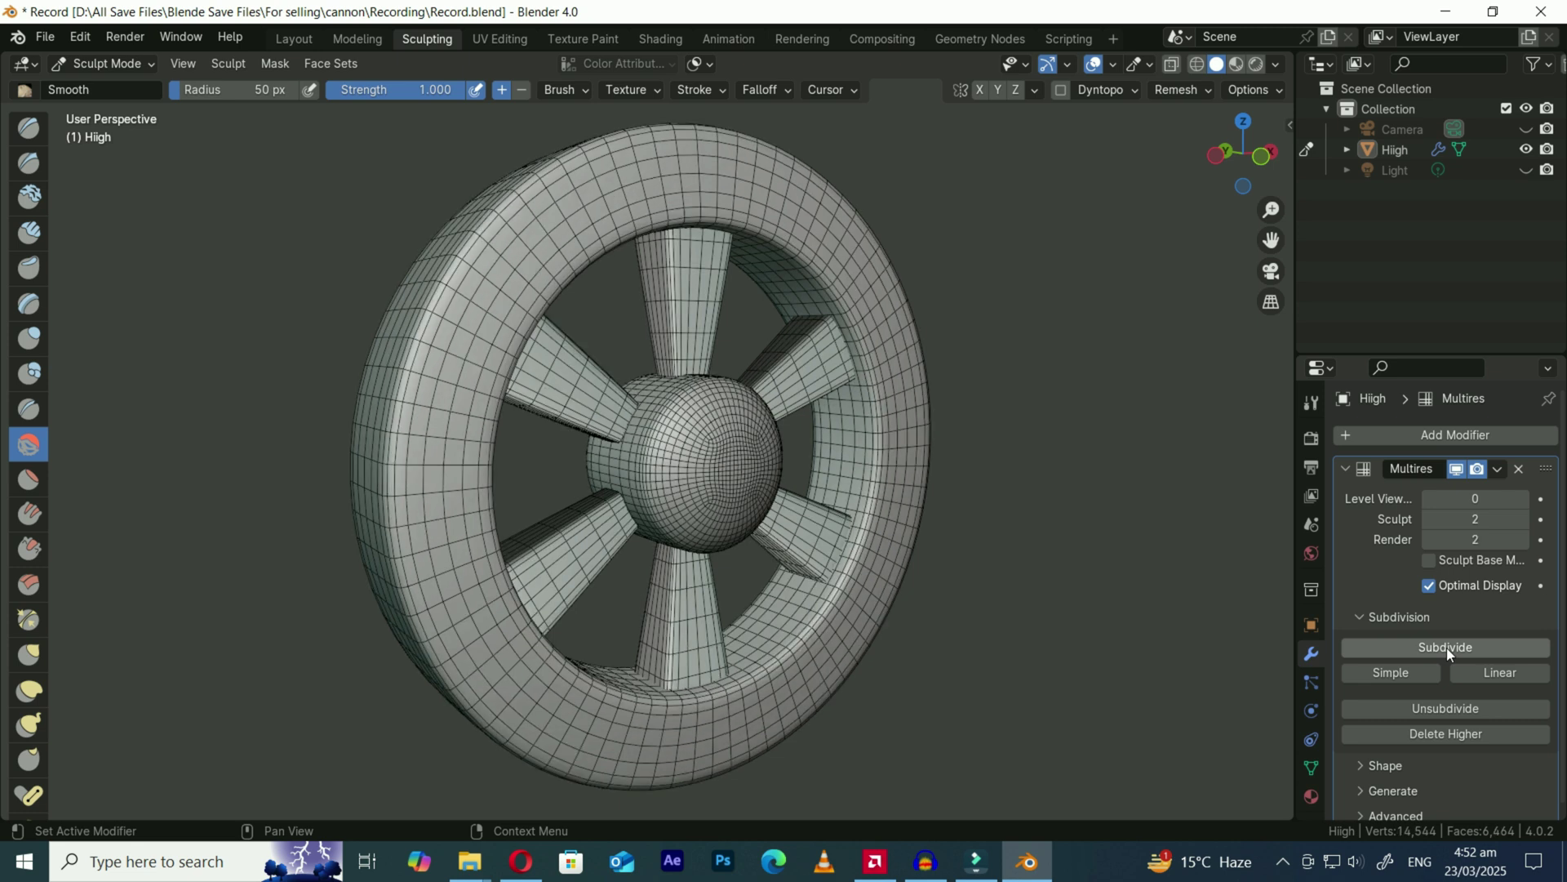
click(1447, 648)
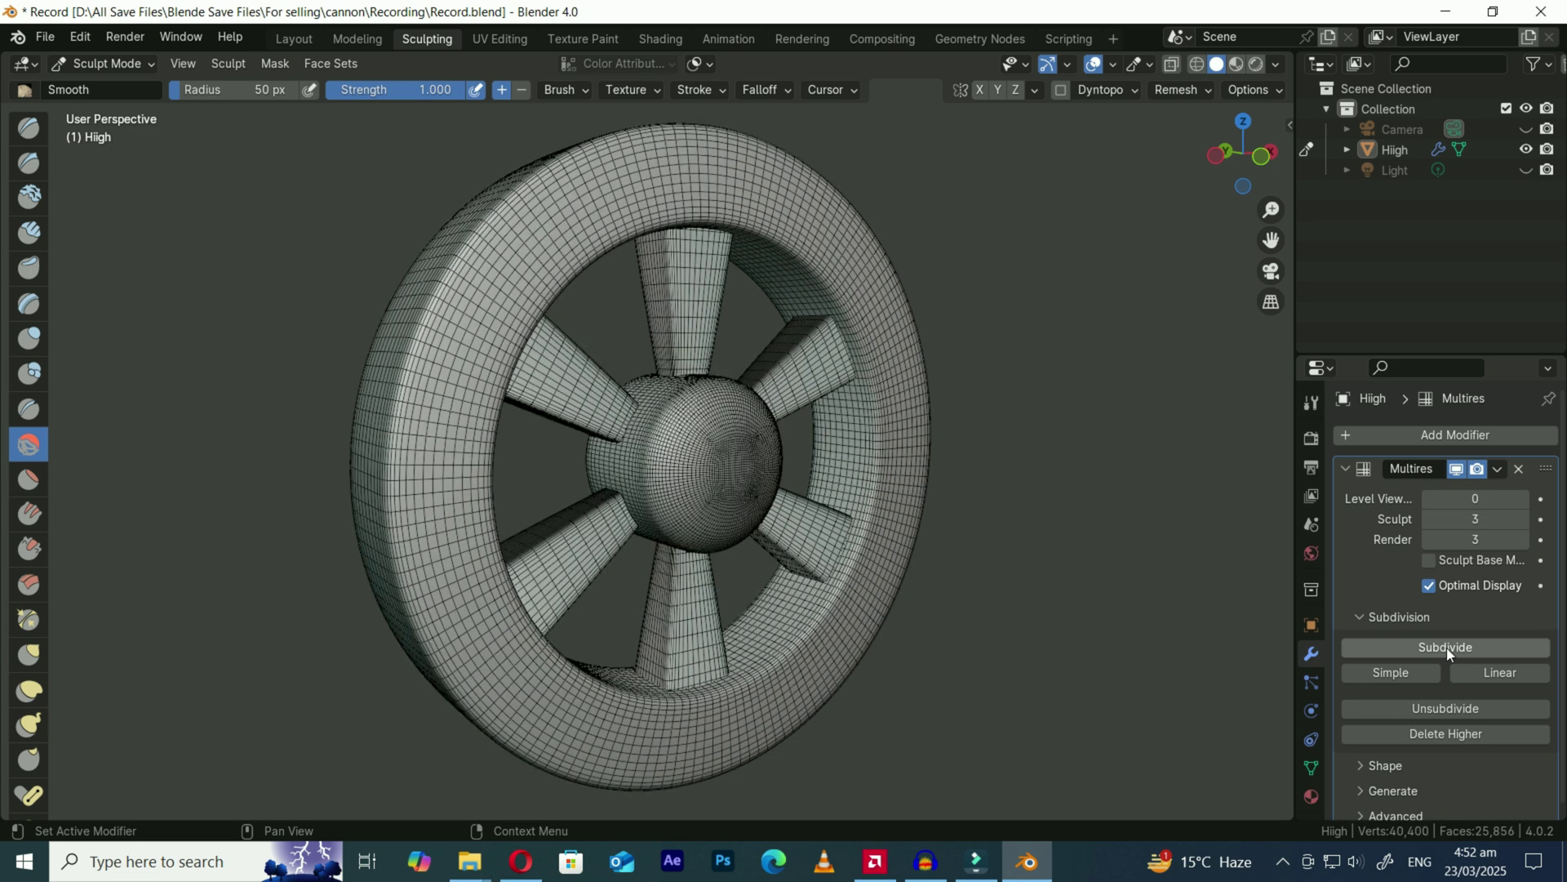
click(1447, 648)
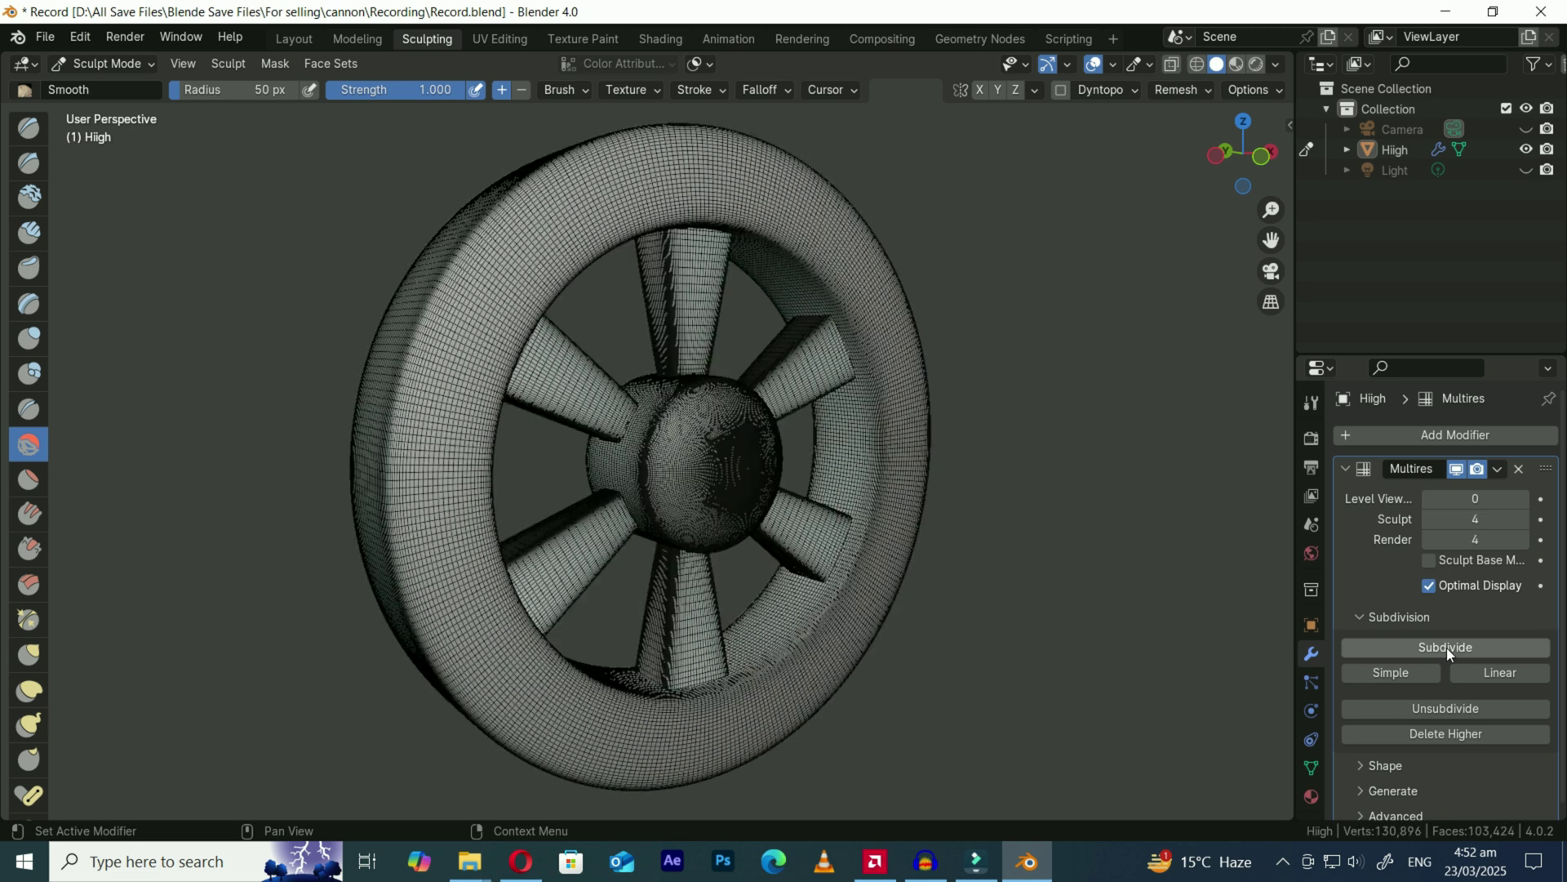
scroll(868, 658, up, 5)
mouse_move(868, 658)
middle_down()
mouse_move(963, 676)
mouse_move(699, 525)
middle_up()
scroll(700, 524, down, 4)
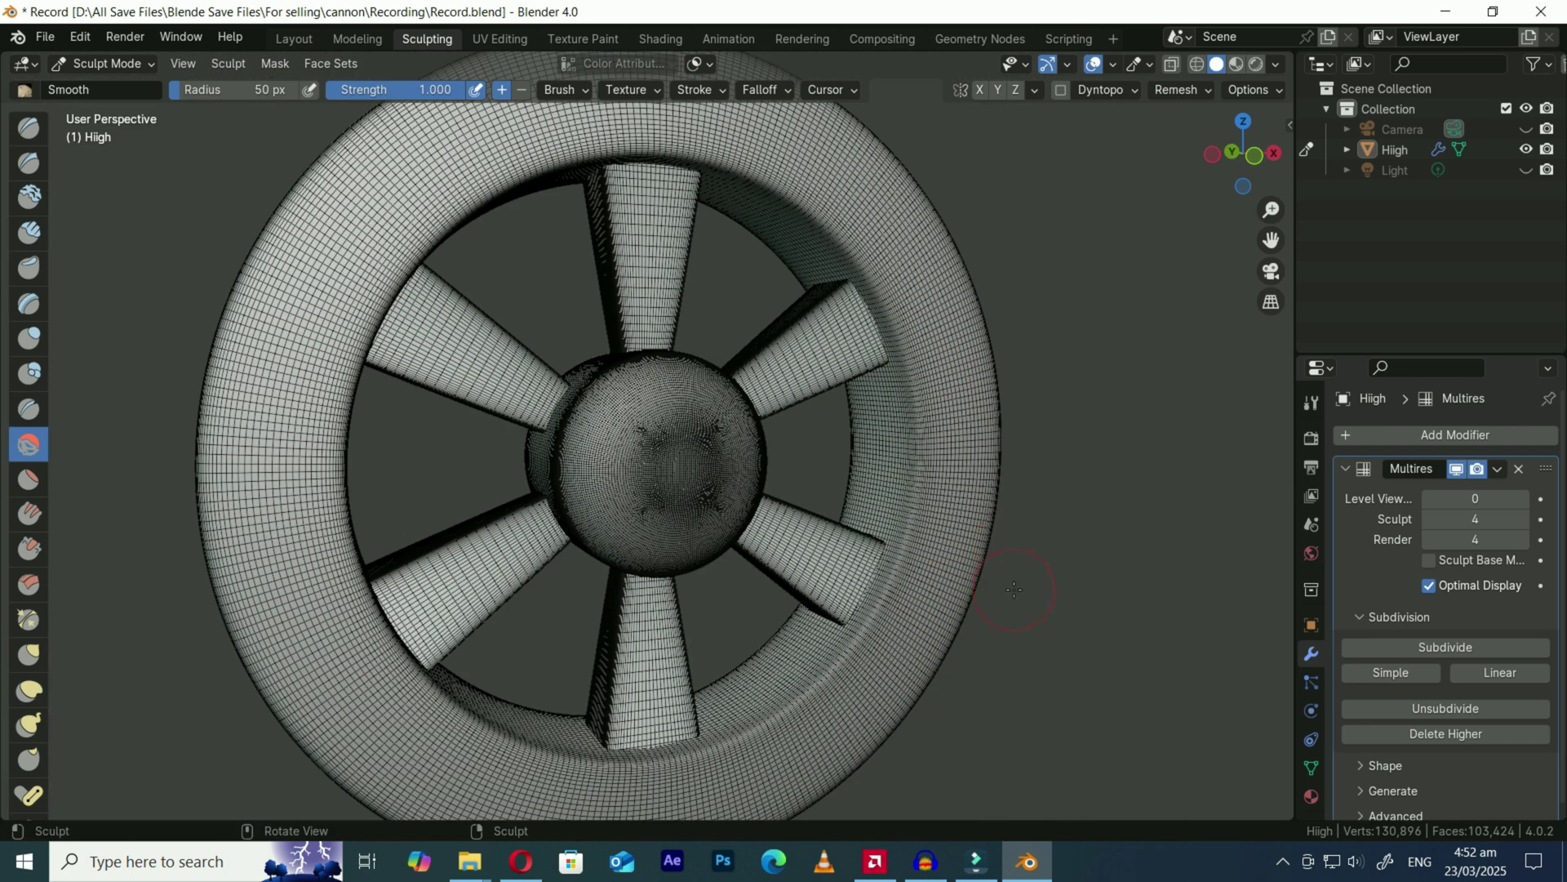
scroll(1015, 590, up, 2)
click(1498, 470)
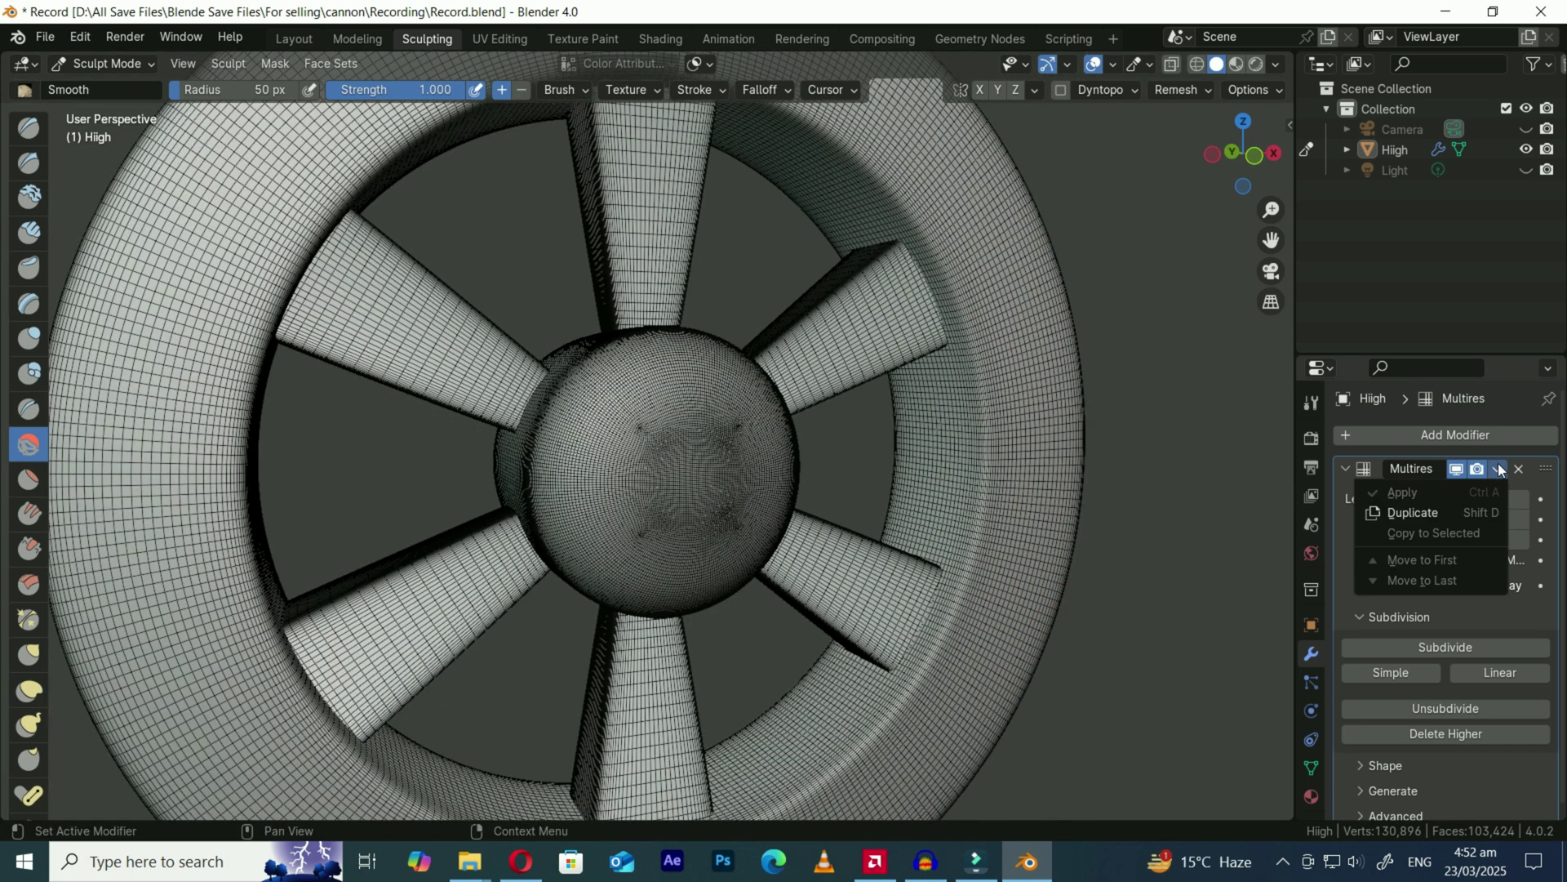
Save the file and switch the wheel to Object Mode
key(ctrl+s)
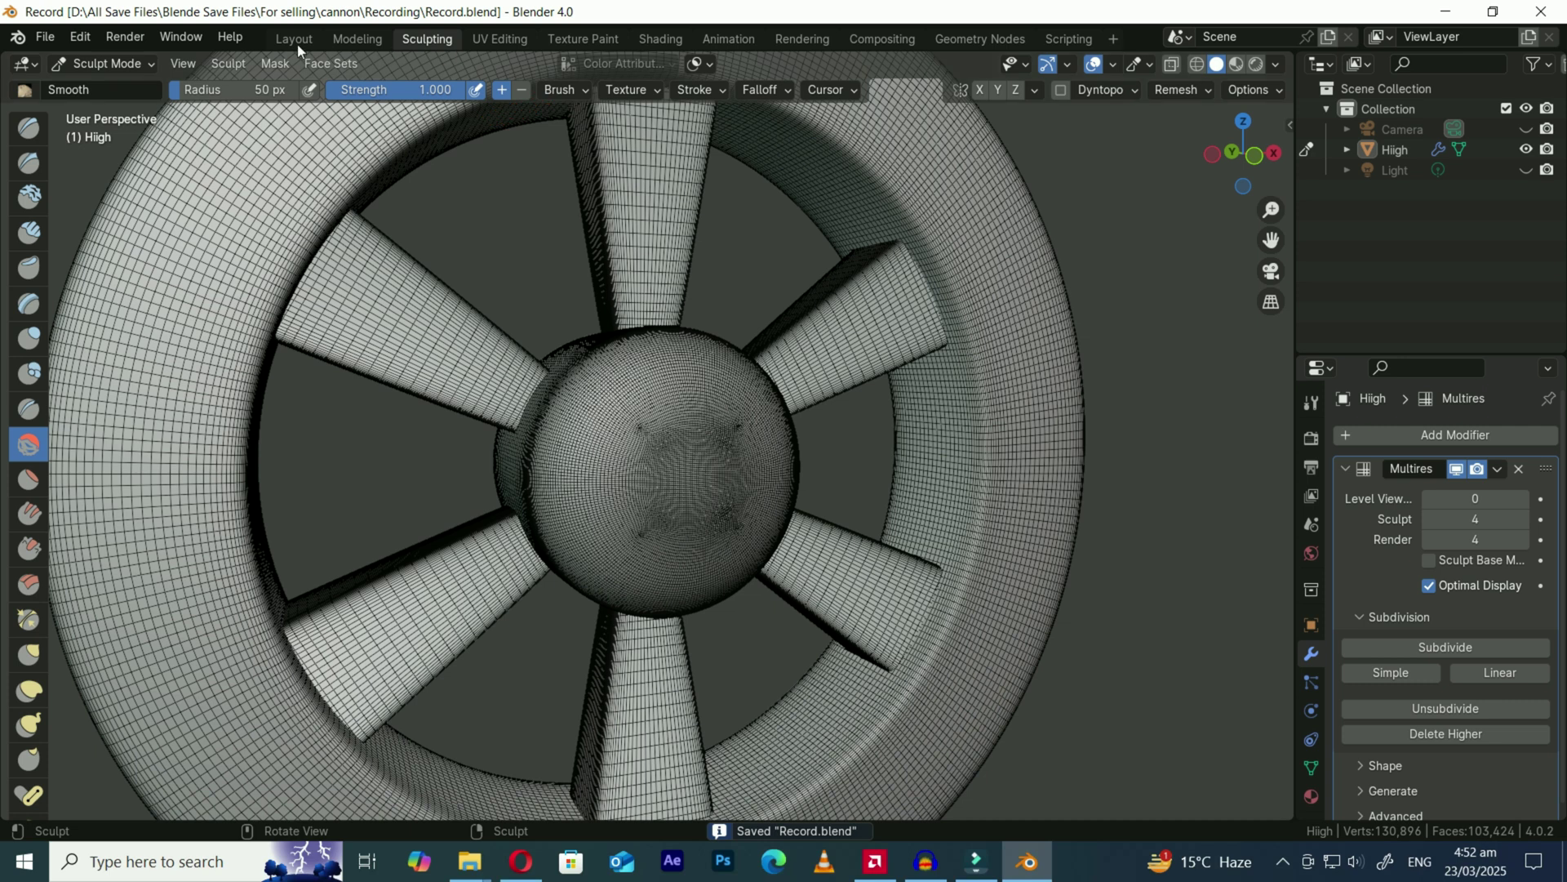
click(137, 63)
click(114, 82)
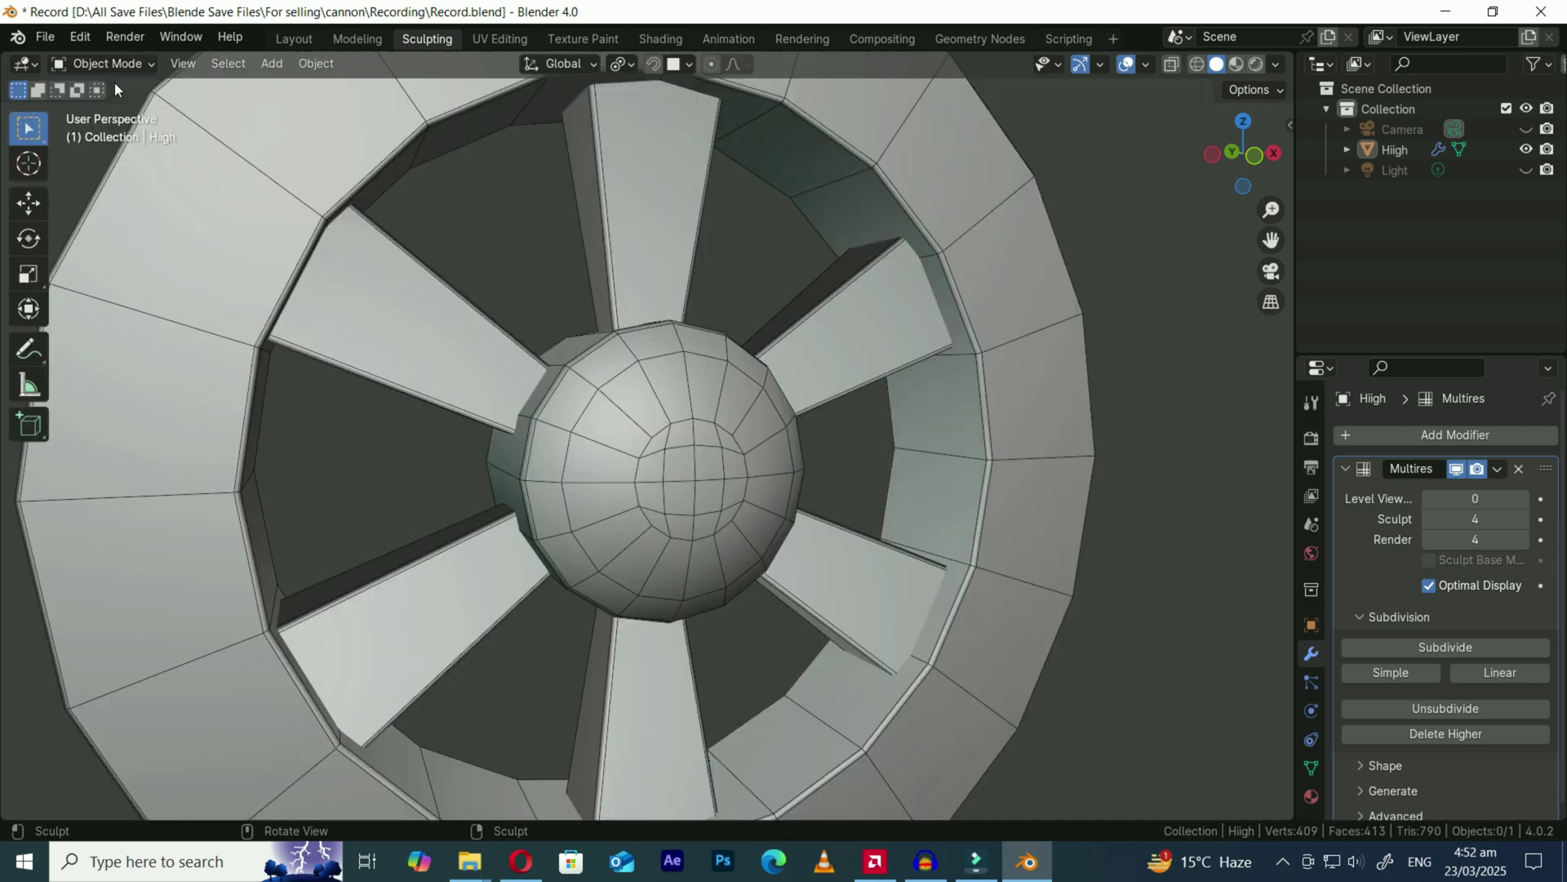
Raise the Multires Level Viewport to 4 and apply the modifier permanently
click(1524, 500)
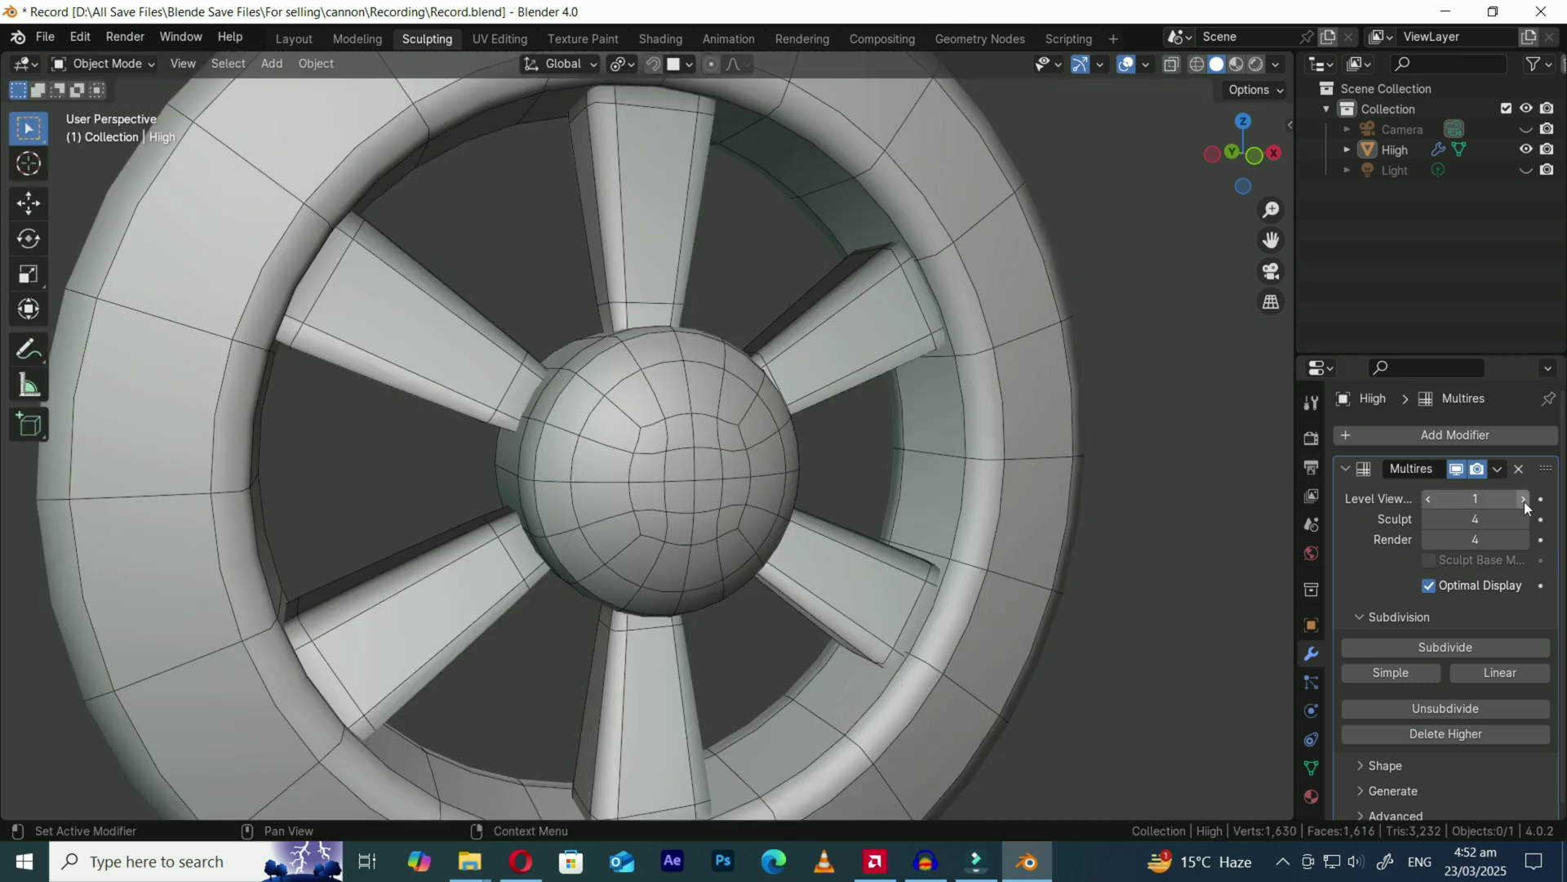
click(1523, 499)
click(1524, 499)
click(1523, 500)
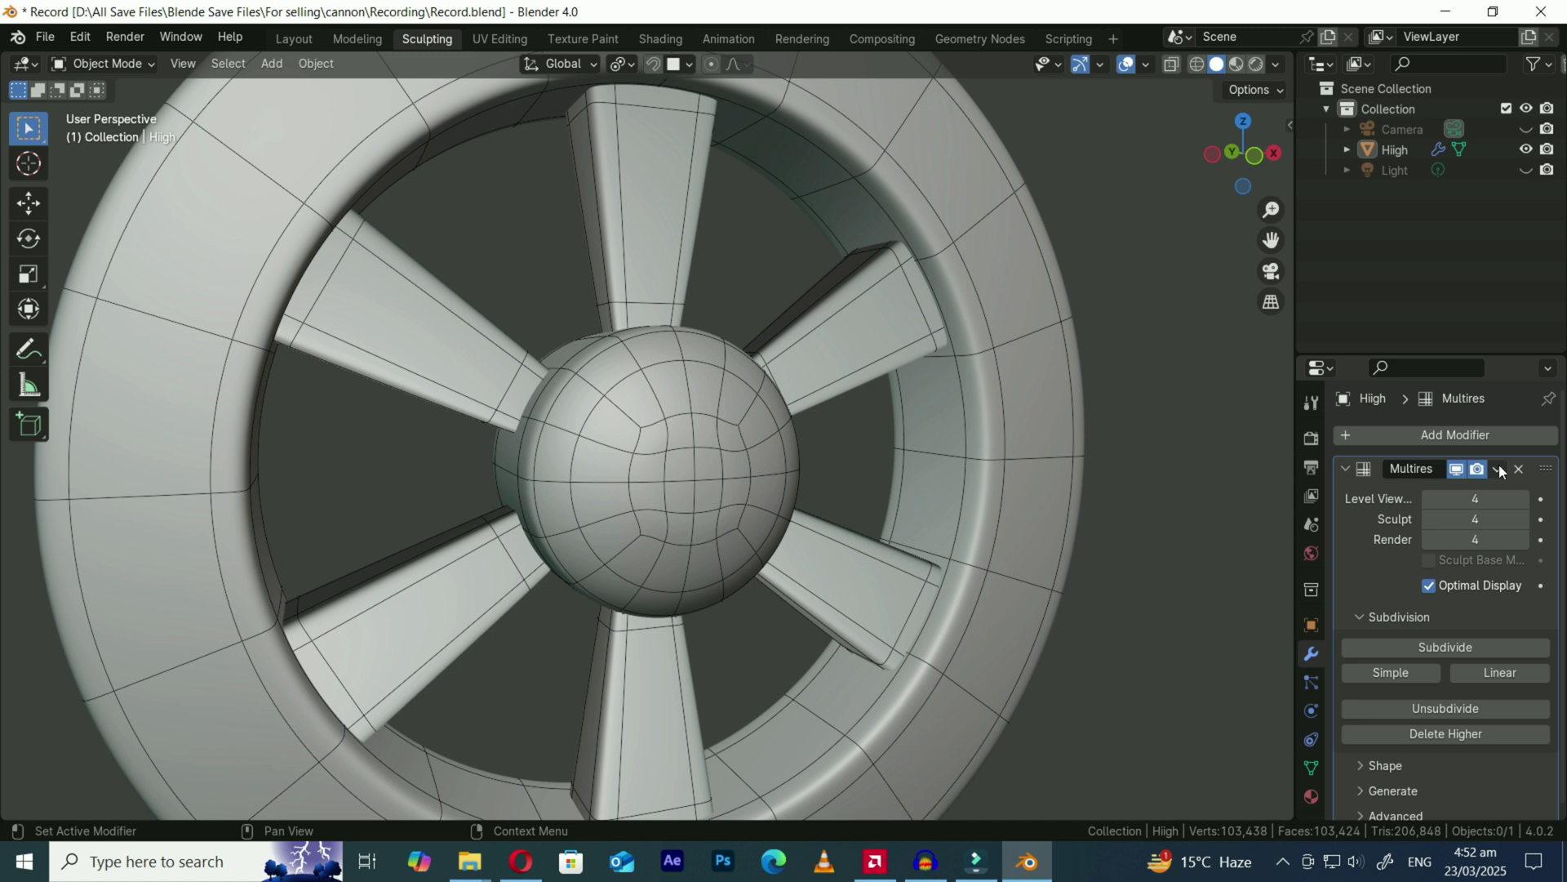
click(1498, 470)
click(1430, 493)
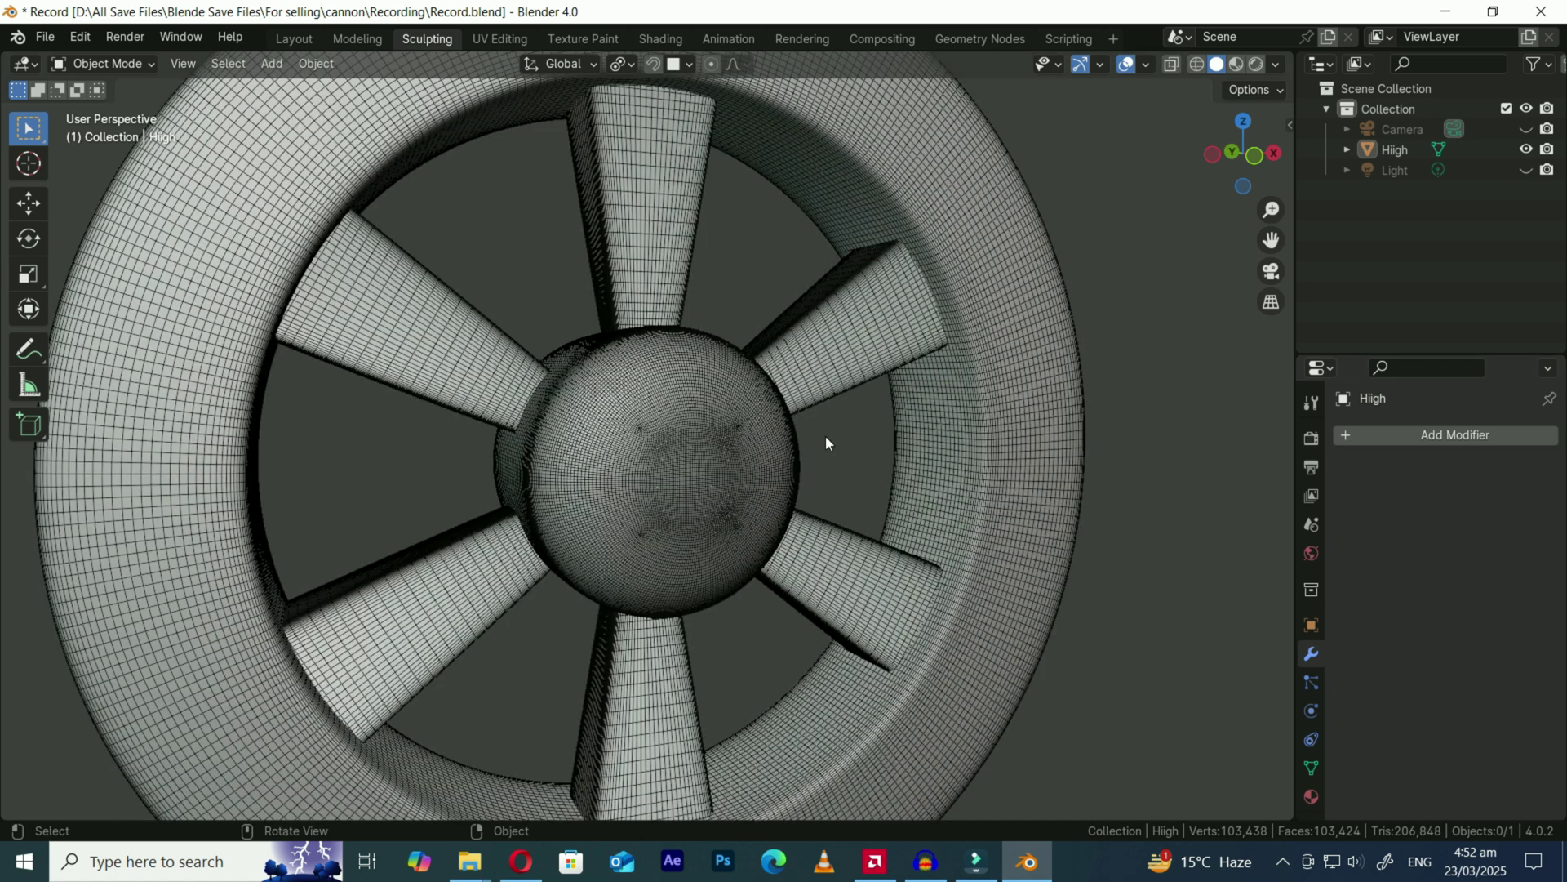
Switch the dense wheel into Sculpt Mode and save the file
click(103, 64)
click(106, 132)
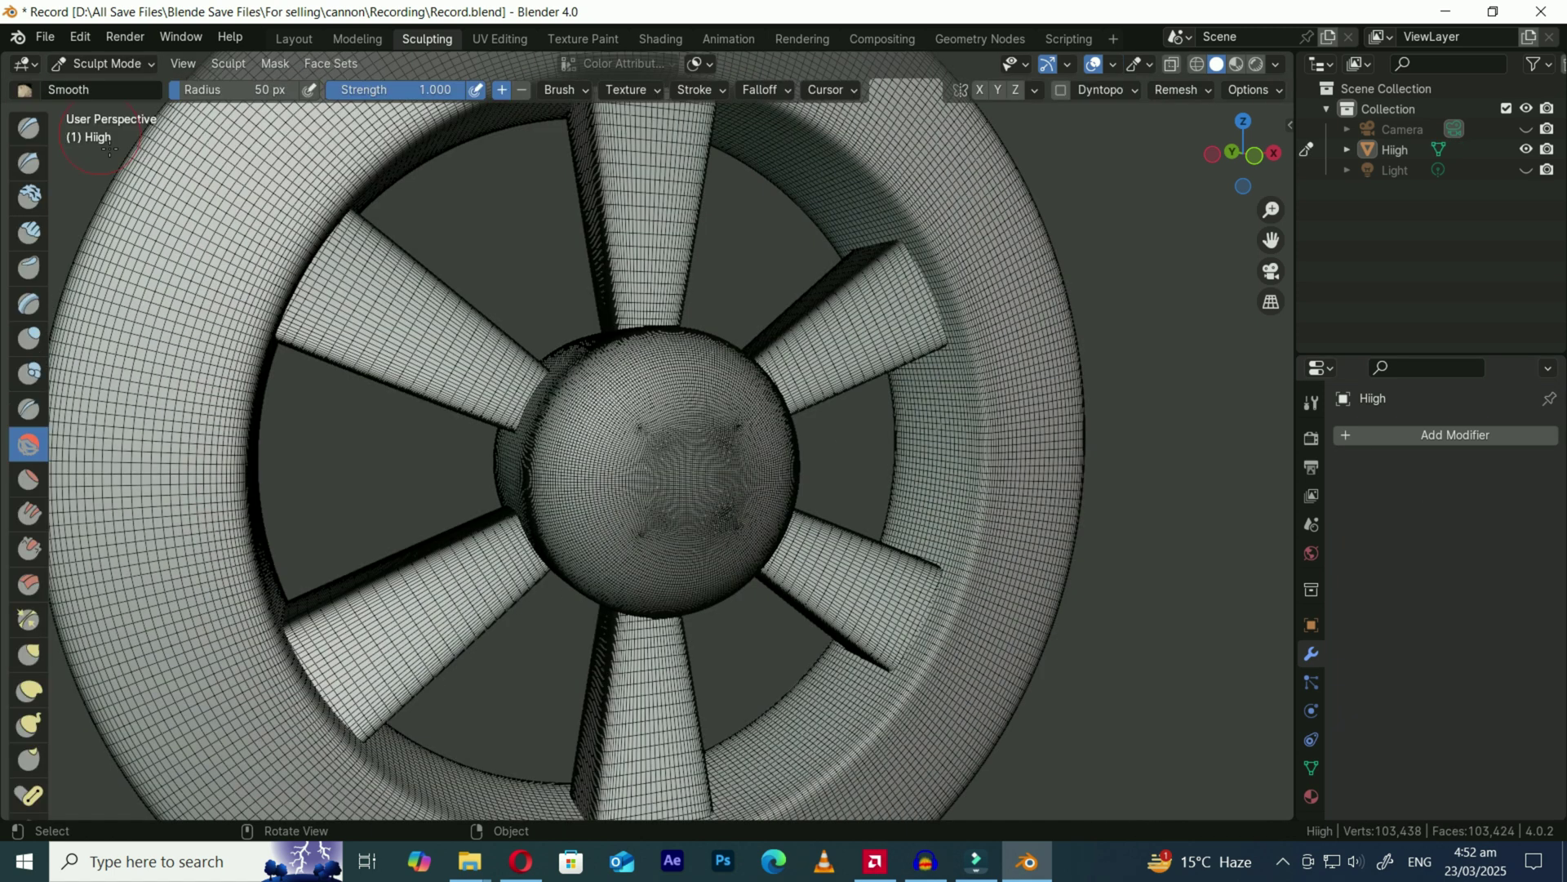
key(ctrl+s)
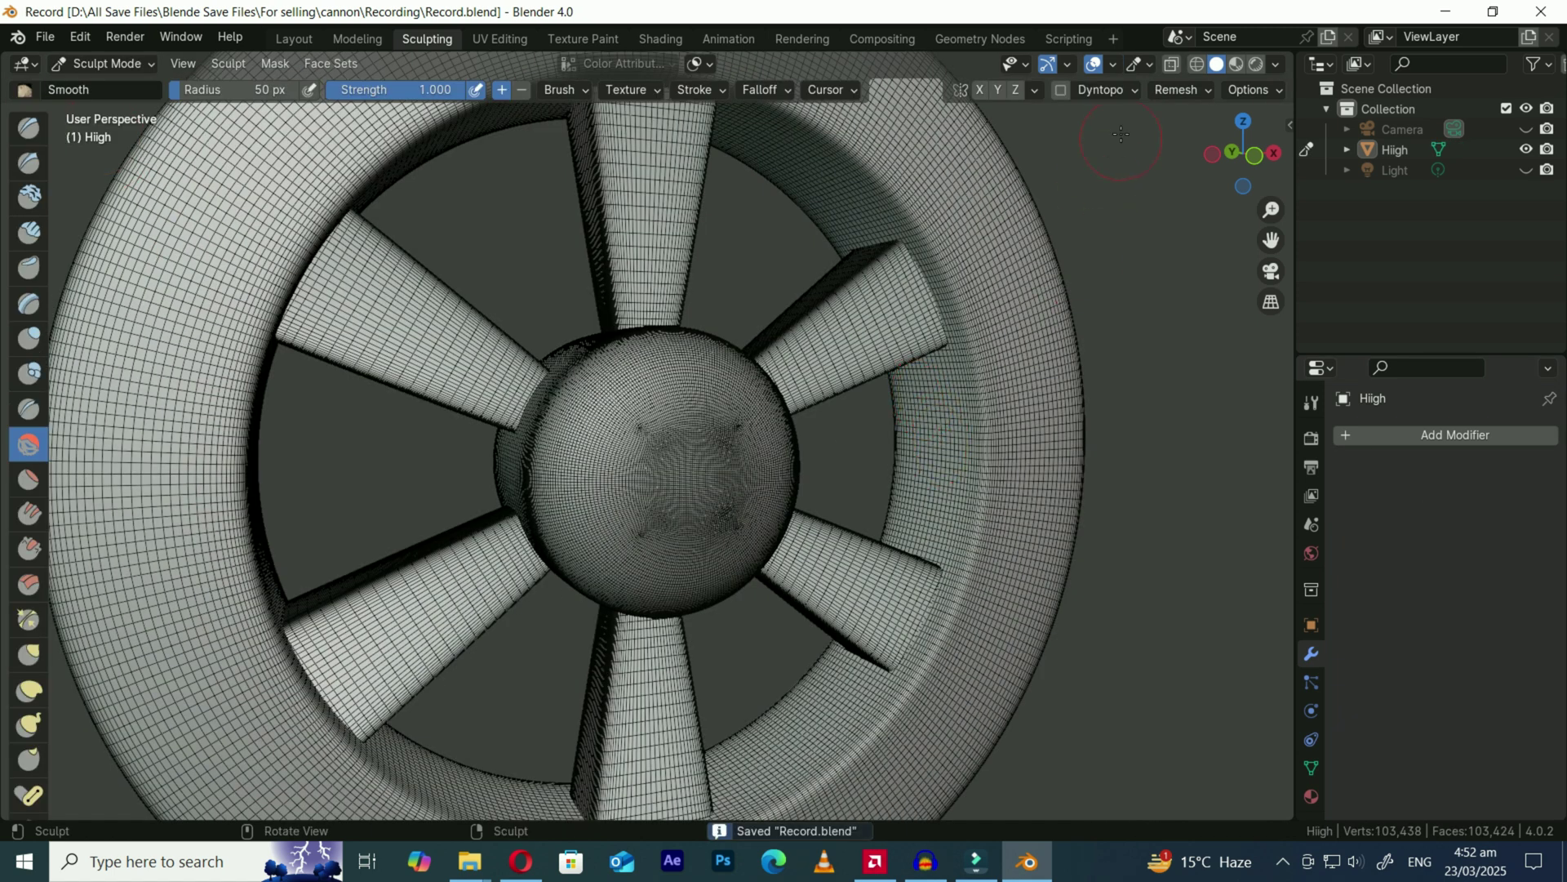
Sample the remesh voxel size from the wheel surface, adjusting it to 0.02191 m
click(1192, 91)
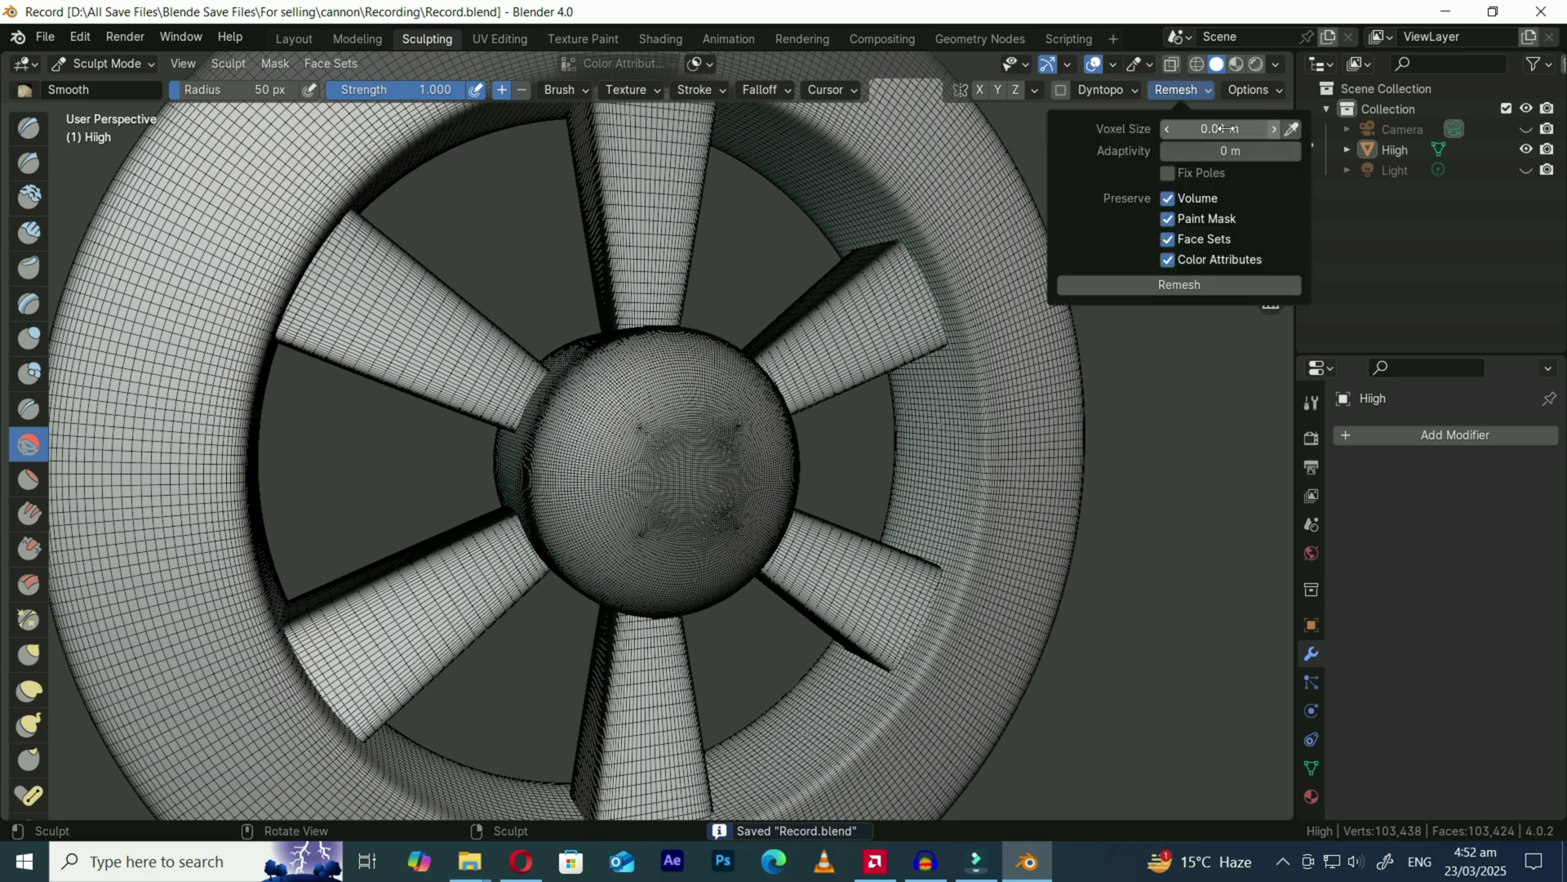
click(1292, 129)
click(788, 398)
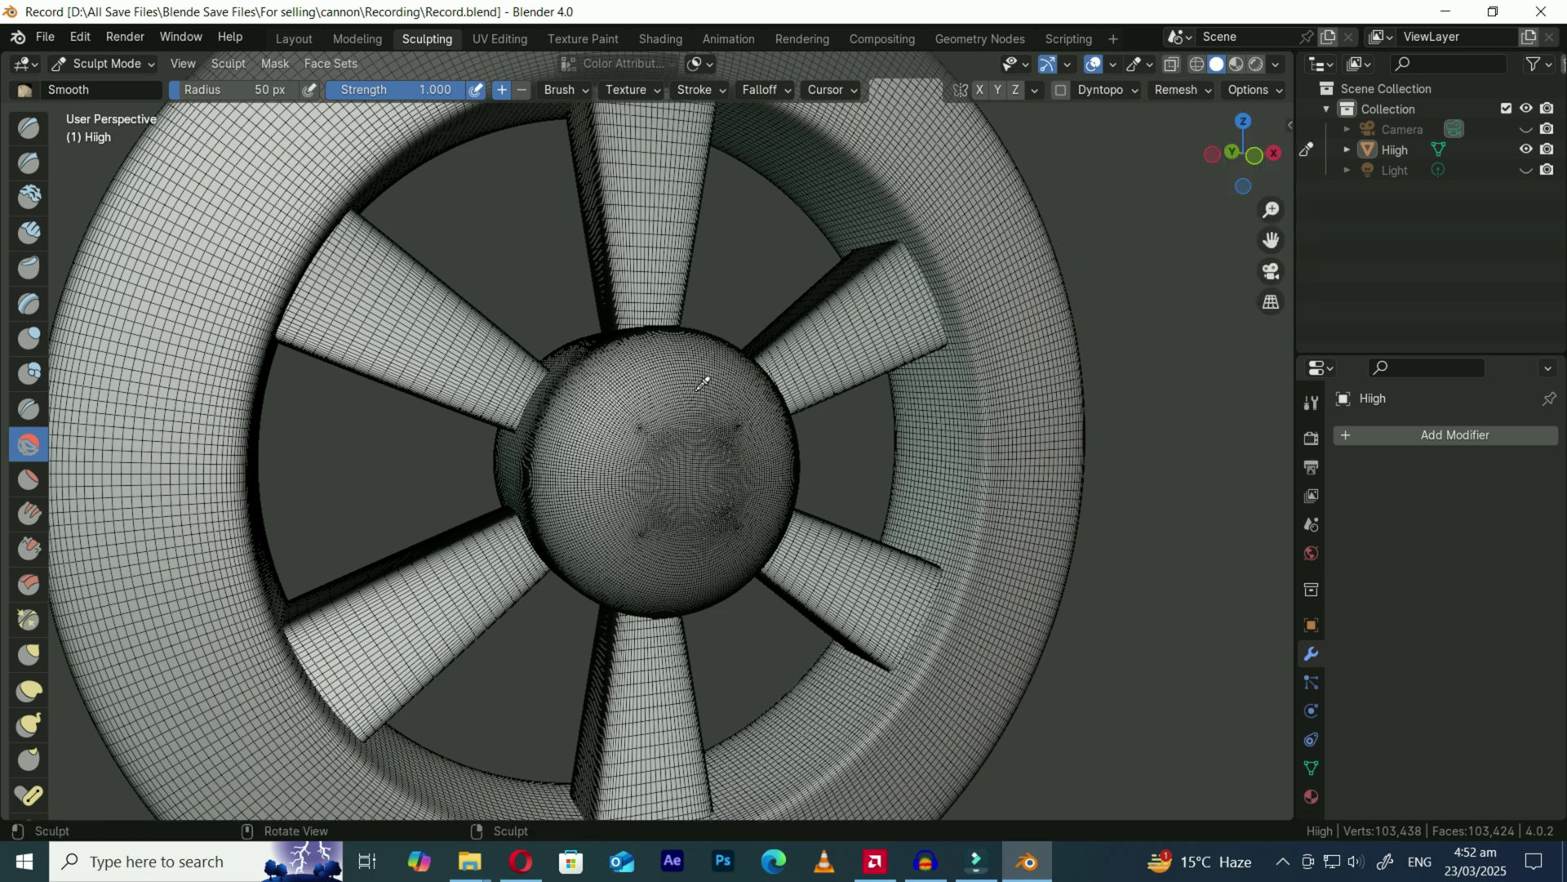
click(1206, 87)
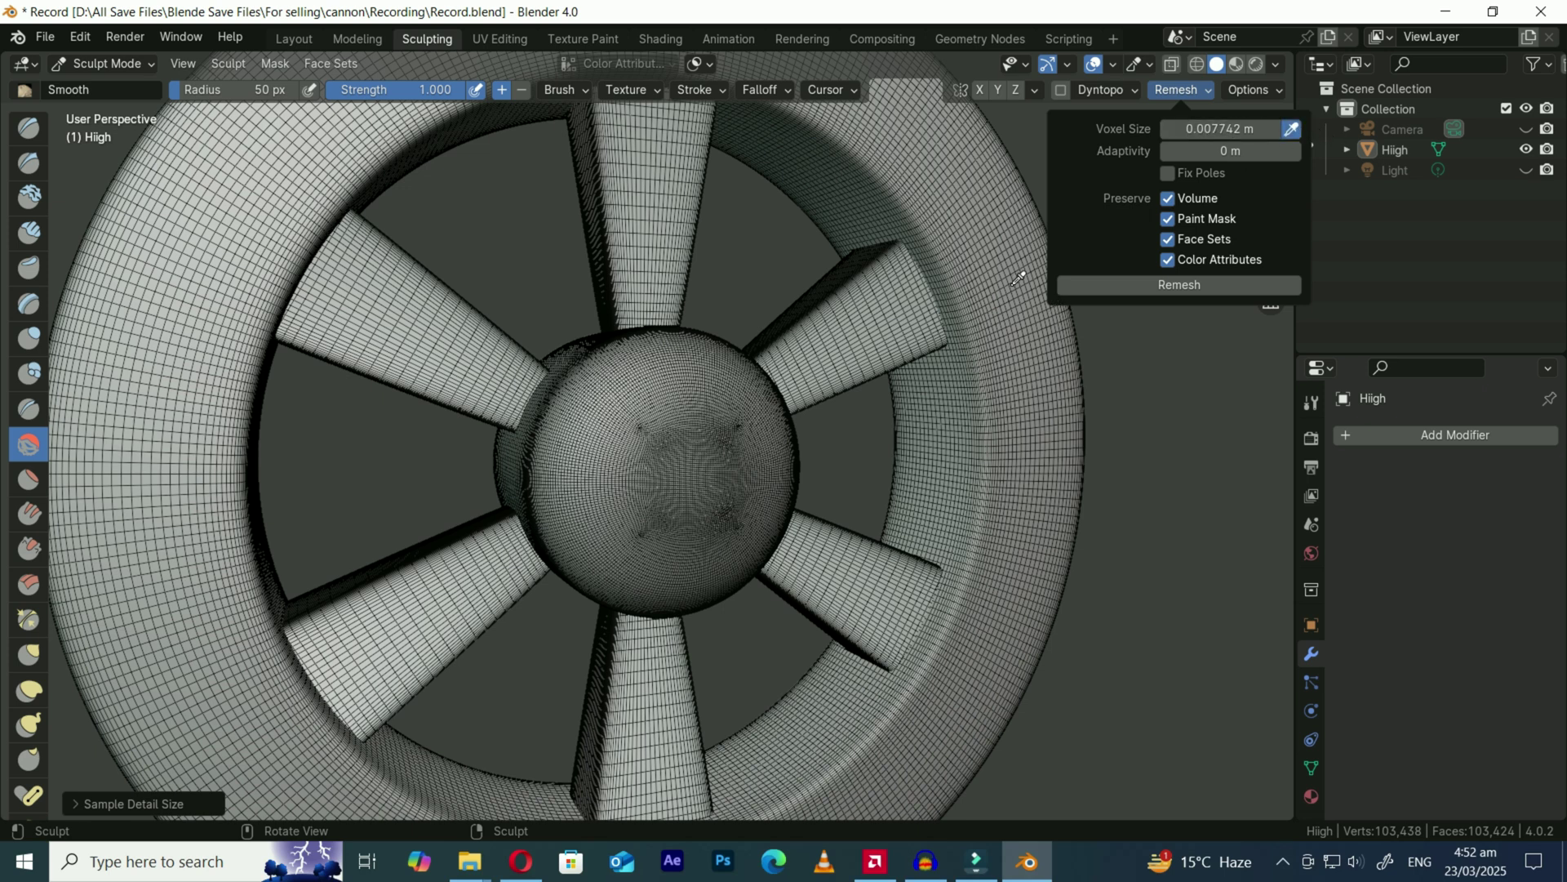
drag(1200, 129, 1215, 133)
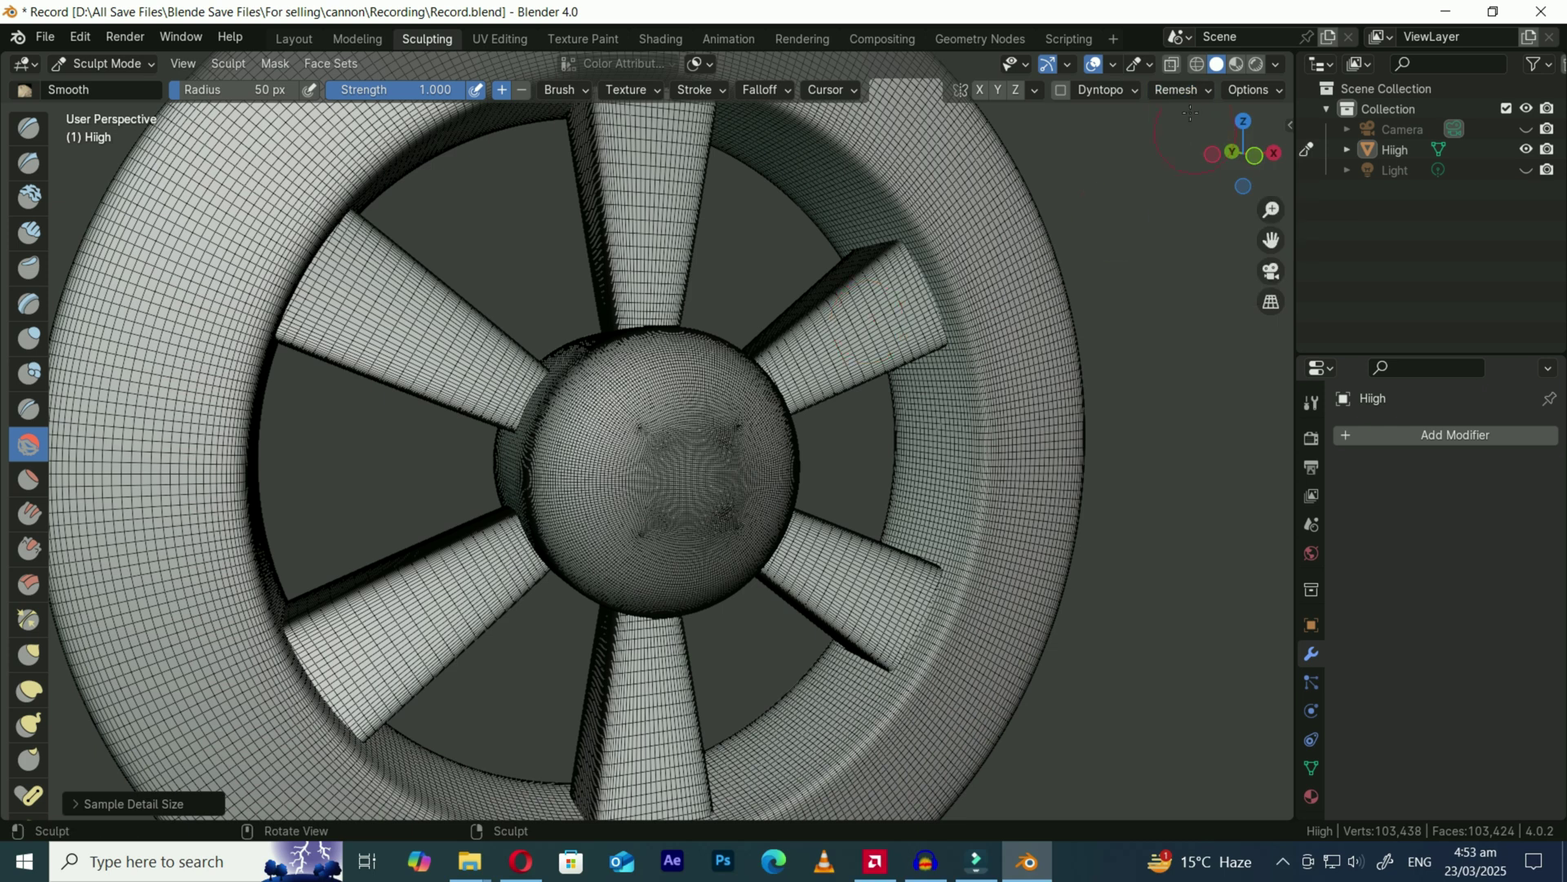
Resample the voxel size near the hub, bringing it to about 0.008 m
click(1192, 91)
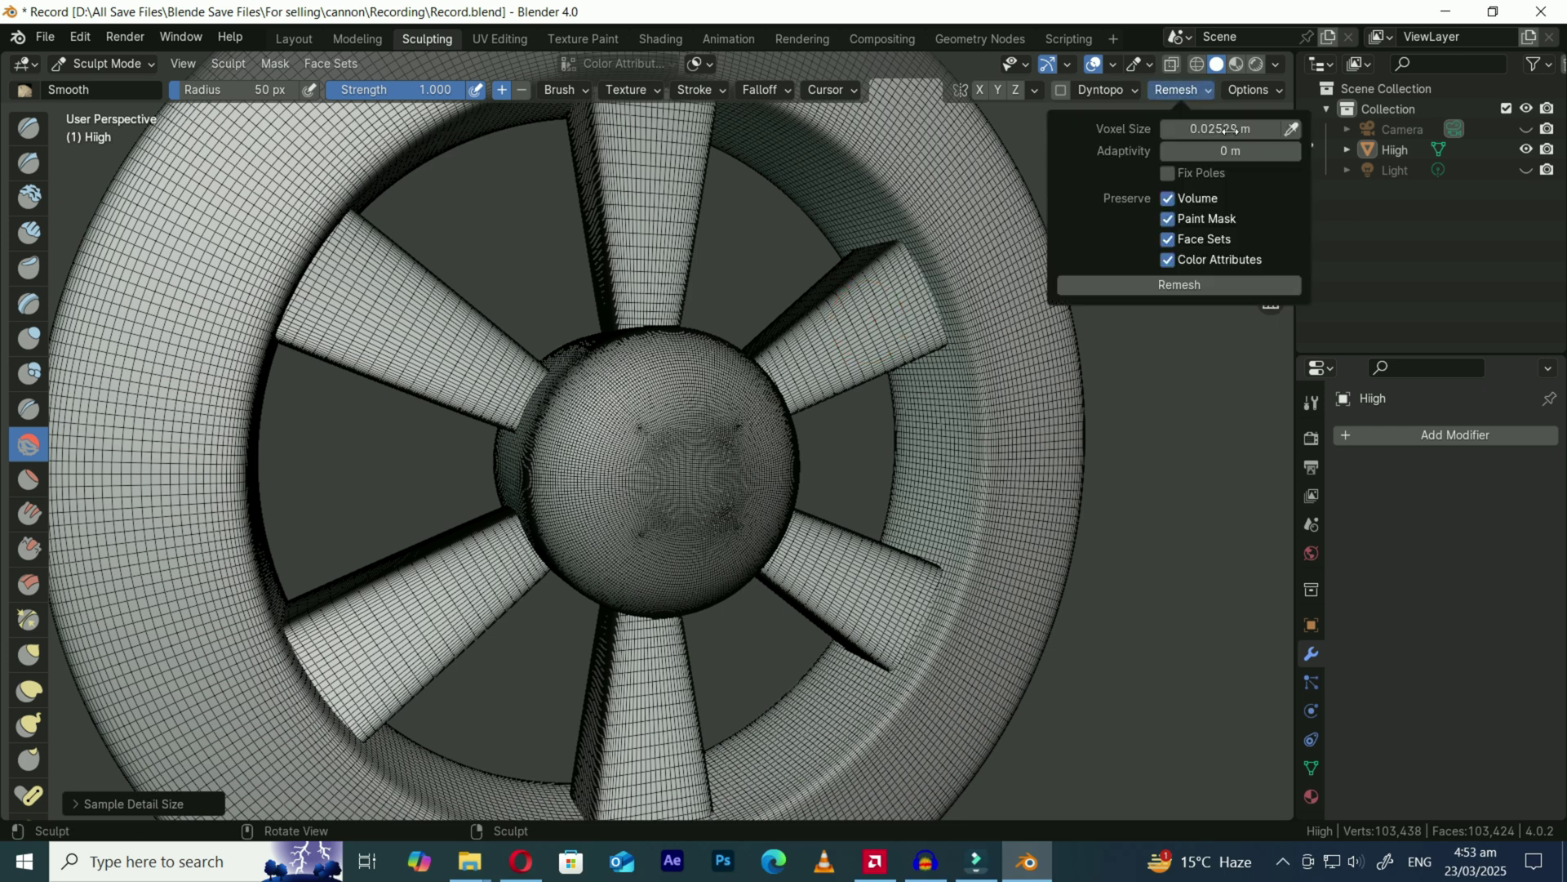
click(1291, 129)
click(676, 360)
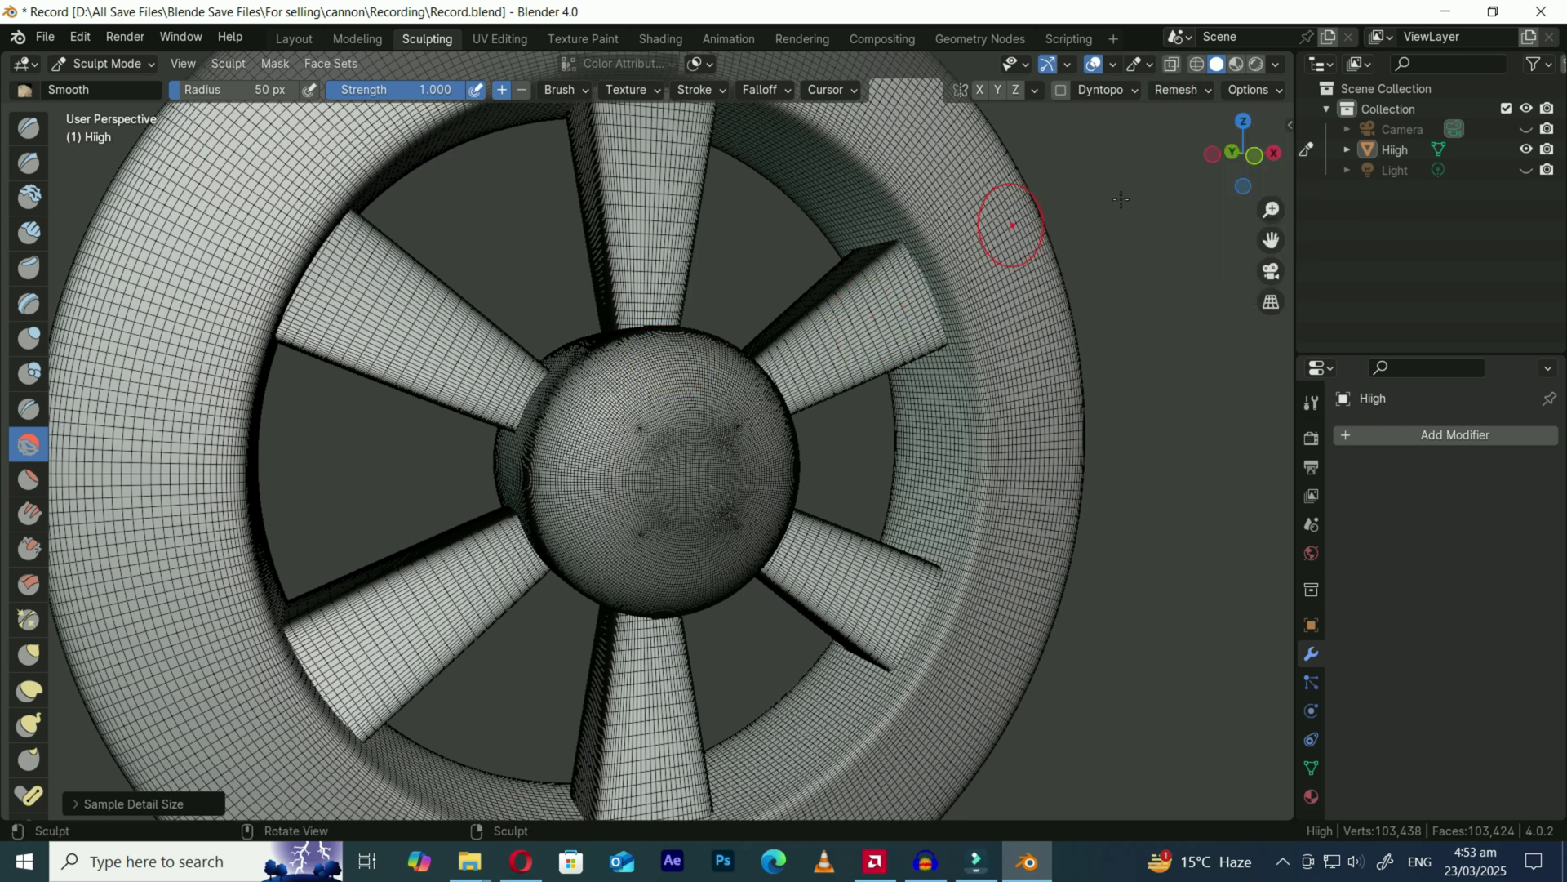
click(1203, 88)
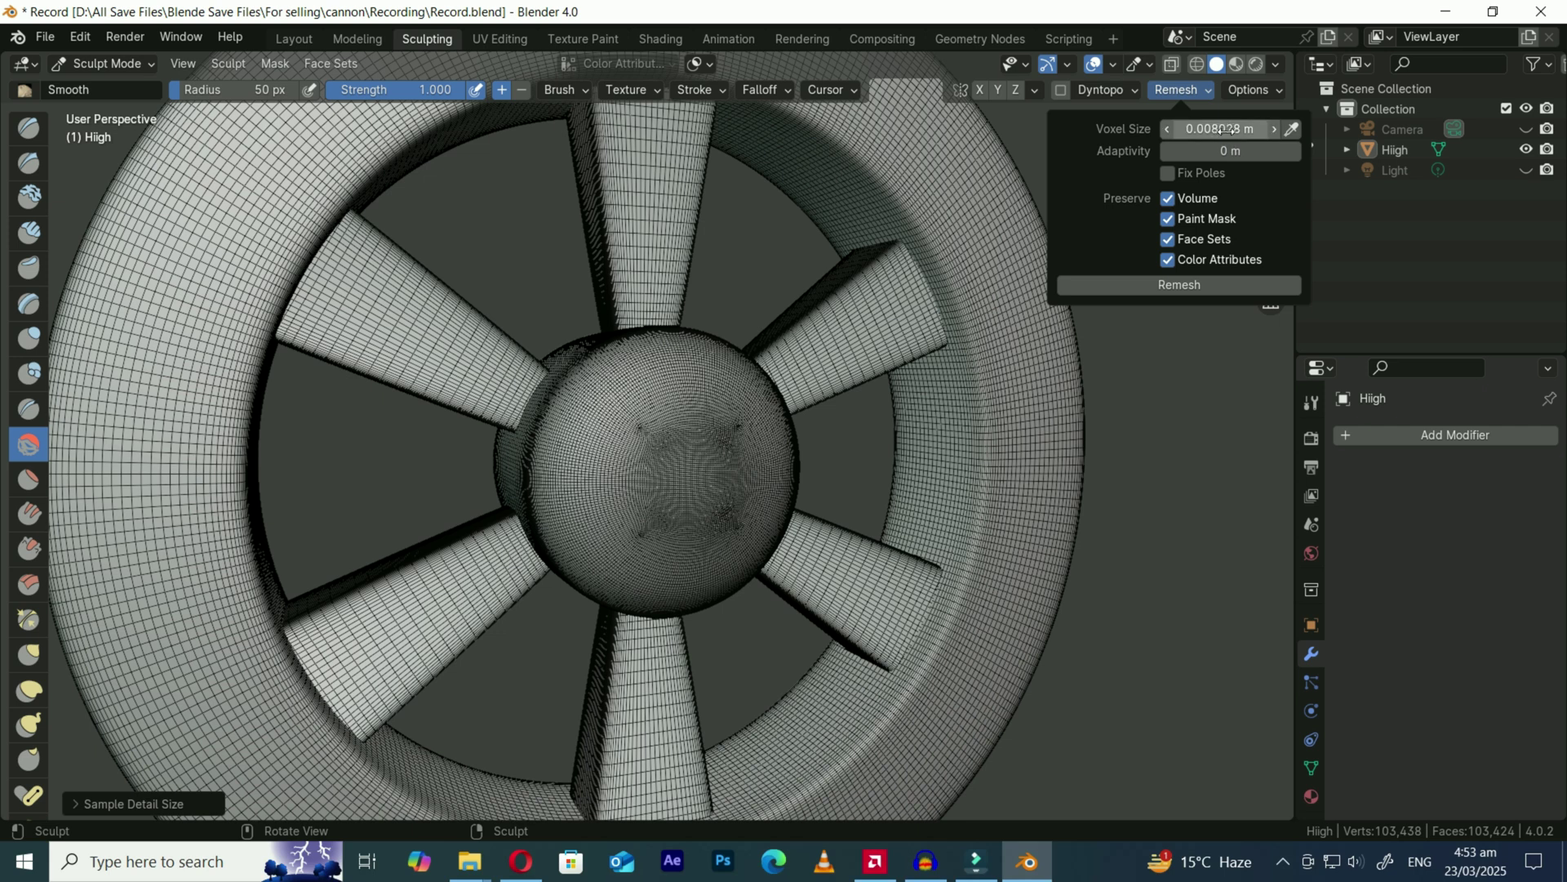
Trim the Voxel Size field's extra digits so it reads exactly 0.008 m
drag(1235, 129, 1199, 129)
key(BackSpace)
key(Return)
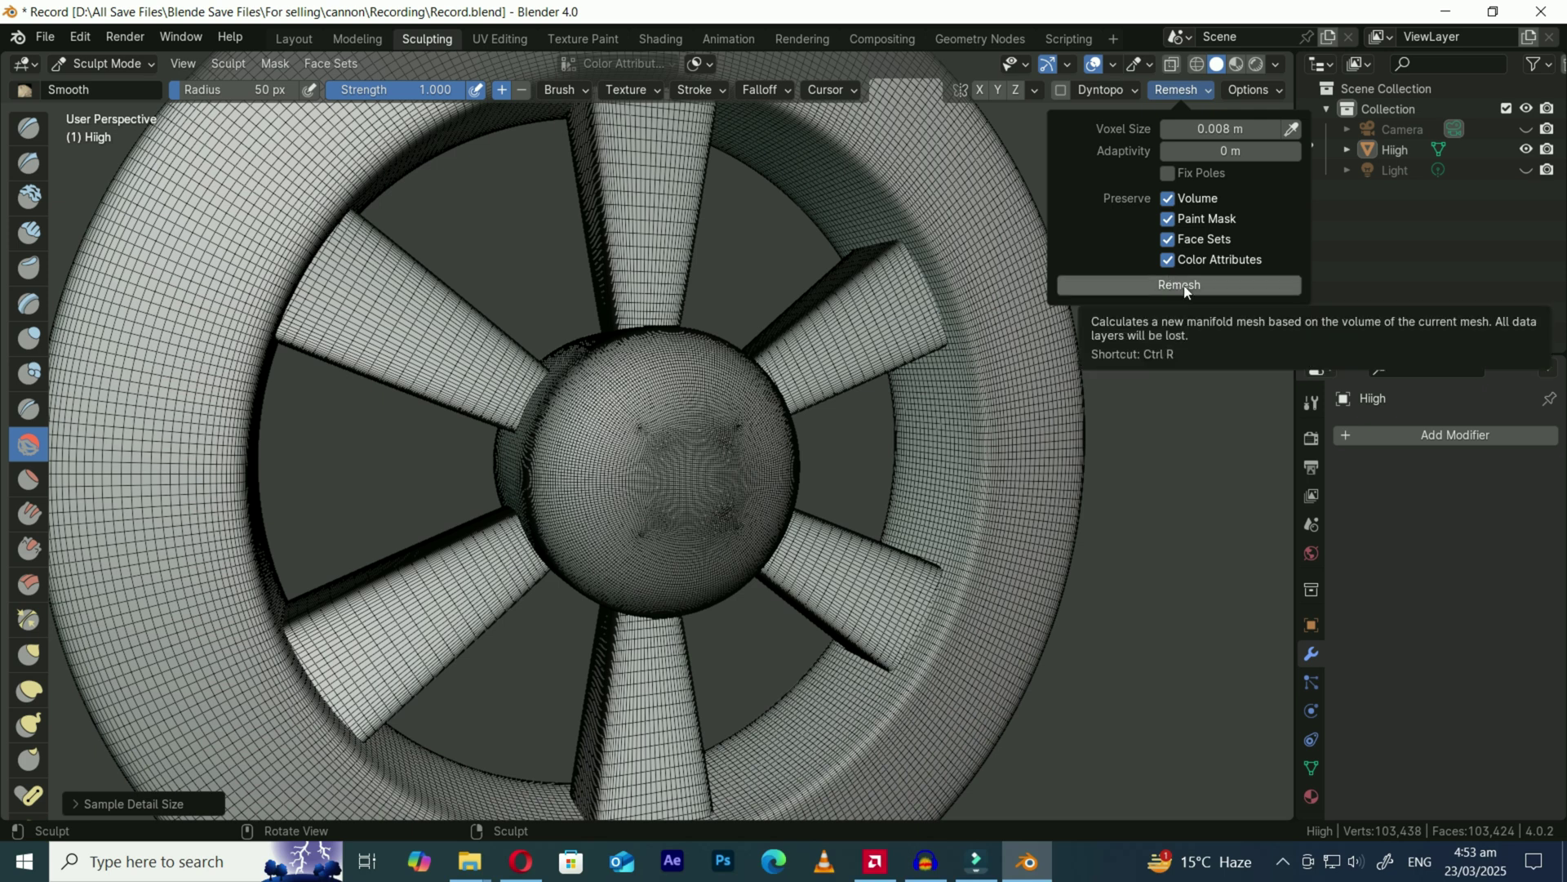
Remesh the wheel into a 374,688-vertex mesh and inspect a spoke with overlays hidden
click(1185, 291)
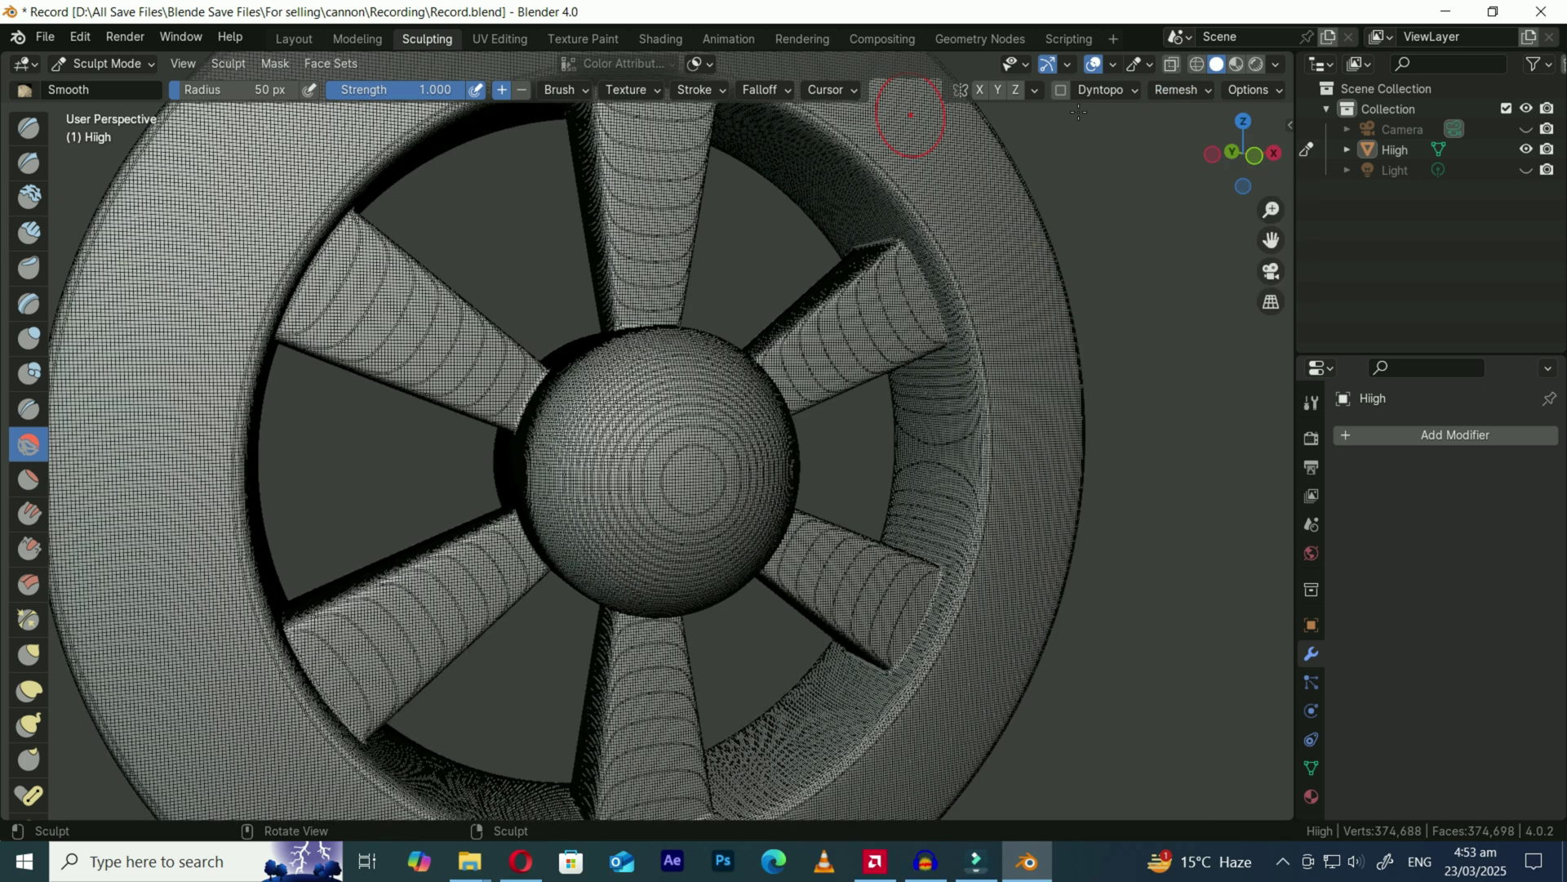
click(1095, 66)
shift+middle_drag(1015, 560, 964, 490)
scroll(951, 522, up, 3)
middle_drag(955, 602, 896, 616)
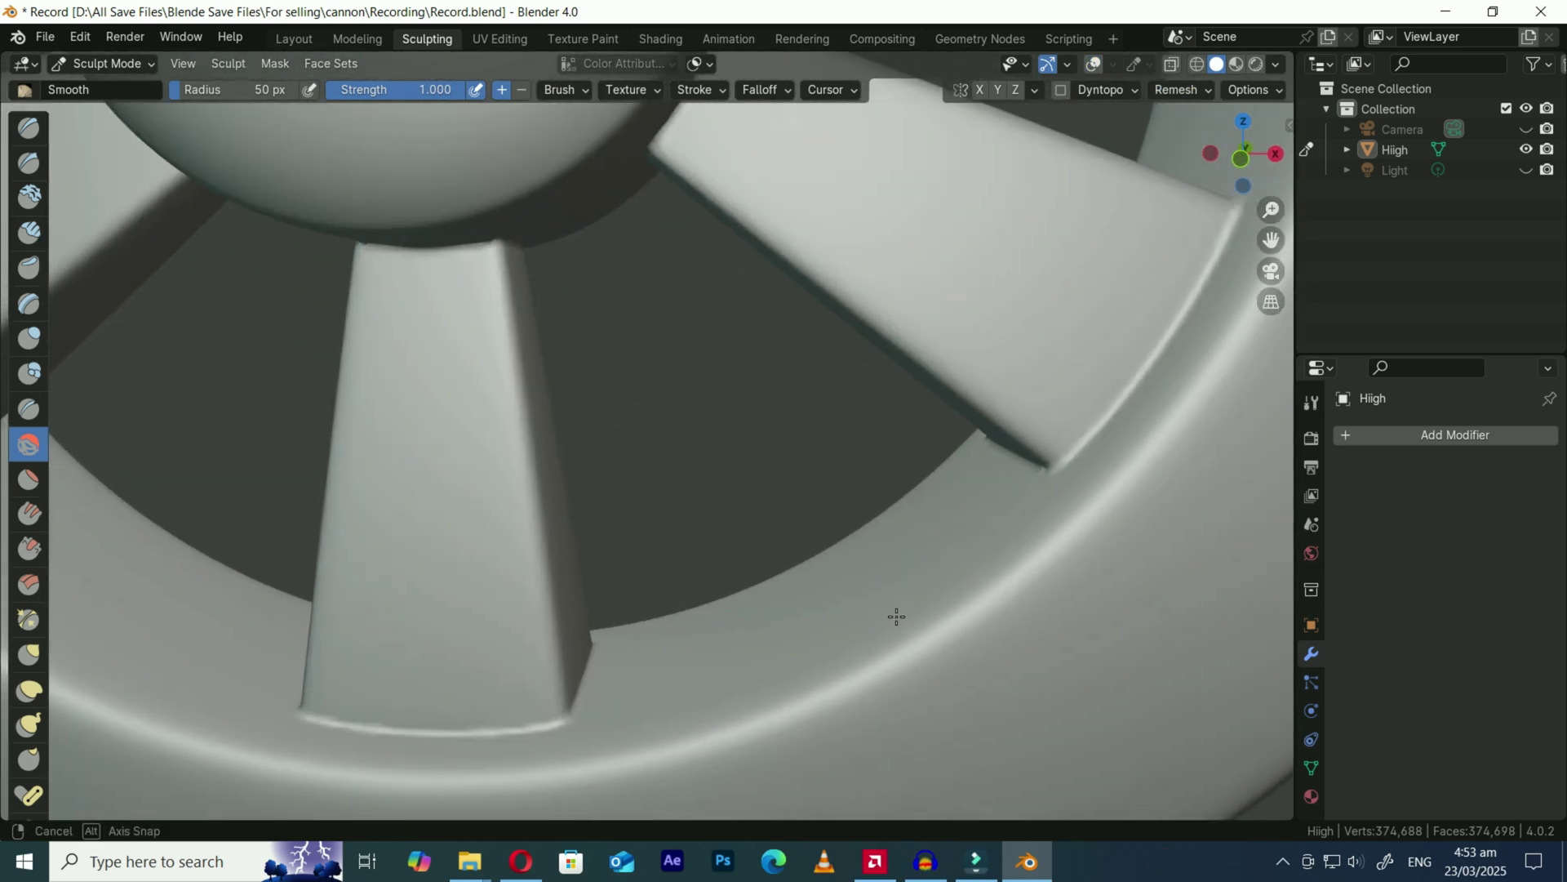